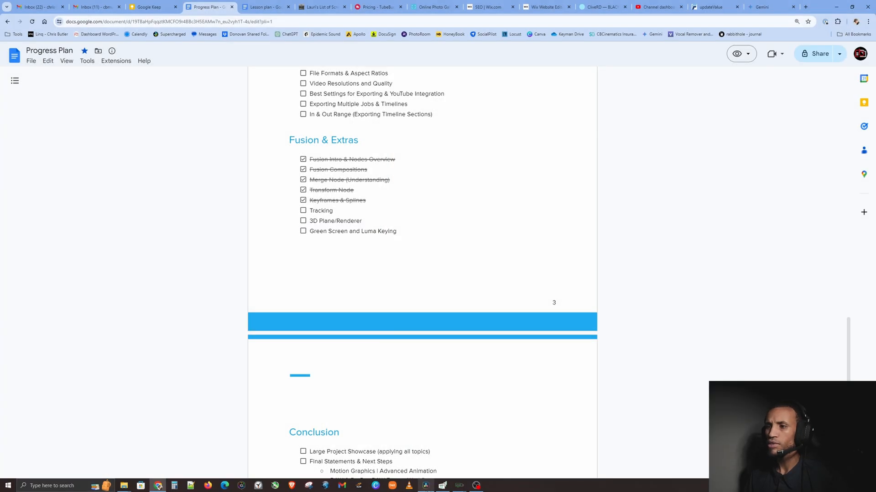
- Switch to DaVinci Resolve and add C9872.MP4 to Video 1 directly behind the Fusion Composition clip
{"action": "left_click", "coordinate": [425, 487]}
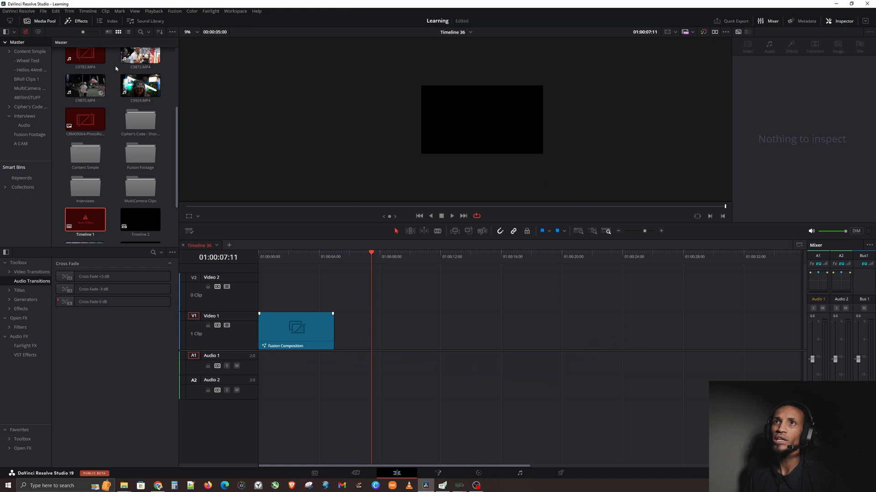
{"action": "scroll", "coordinate": [114, 127], "scroll_direction": "up", "scroll_amount": 2}
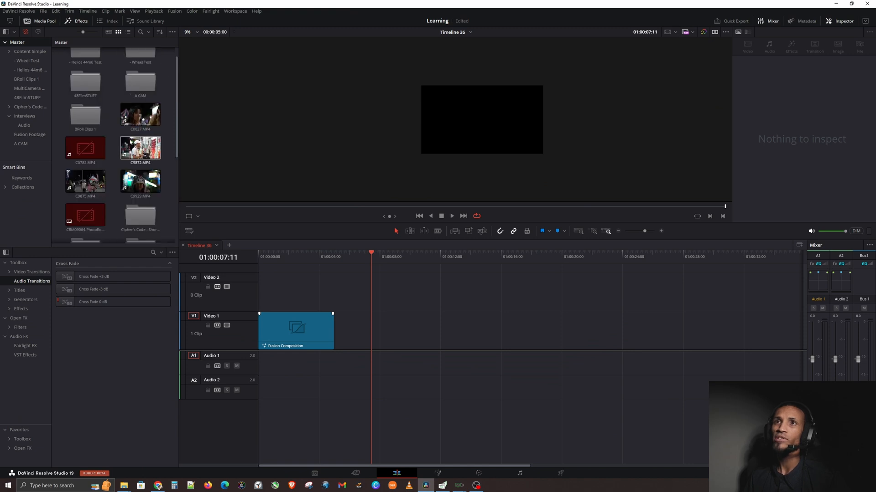
{"action": "left_click_drag", "start_coordinate": [131, 142], "coordinate": [378, 339]}
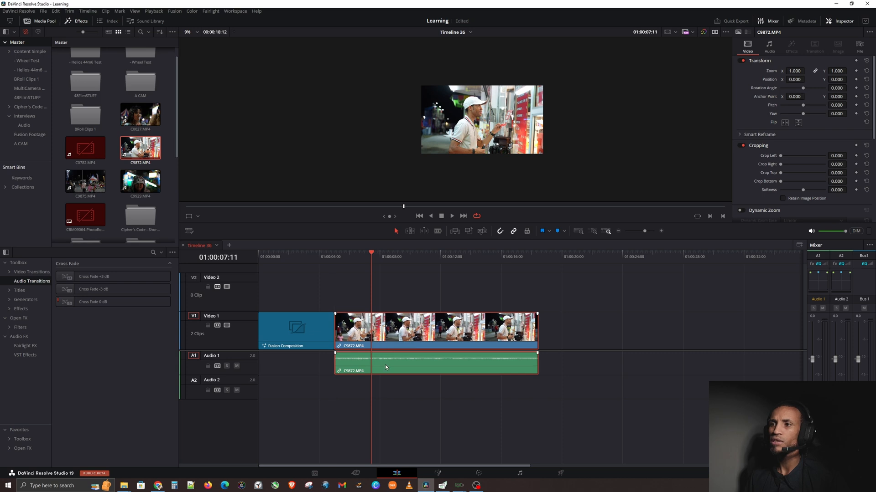
- Delete only the audio of the C9872.MP4 clip from Audio 1, keeping its video
{"action": "left_click", "coordinate": [548, 382]}
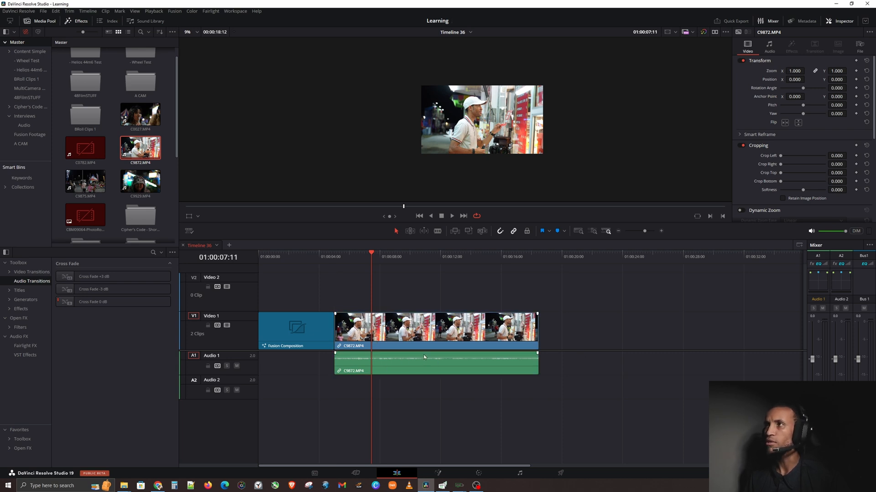
{"action": "scroll", "coordinate": [517, 135], "scroll_direction": "up", "scroll_amount": 2}
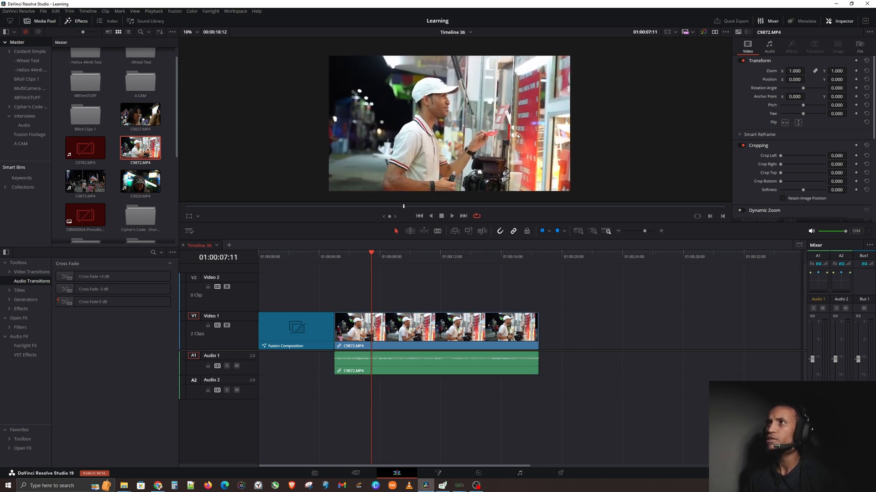
{"action": "left_click", "coordinate": [401, 369]}
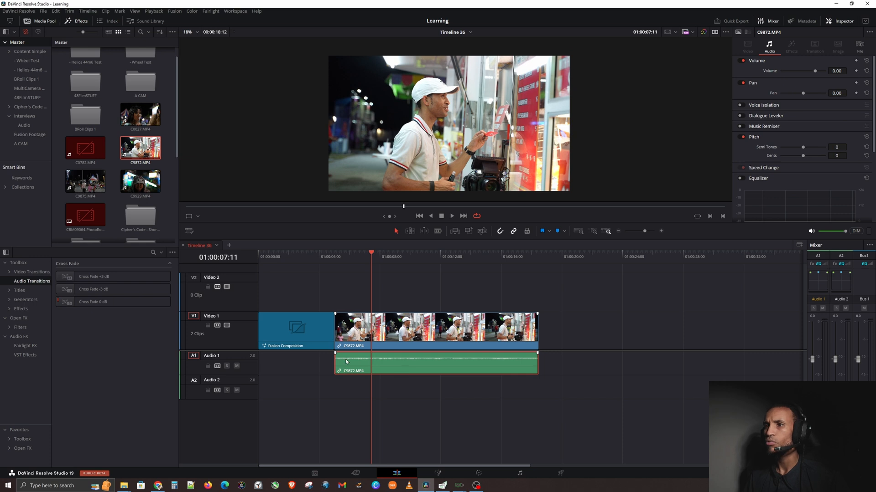
{"action": "key", "text": "Delete"}
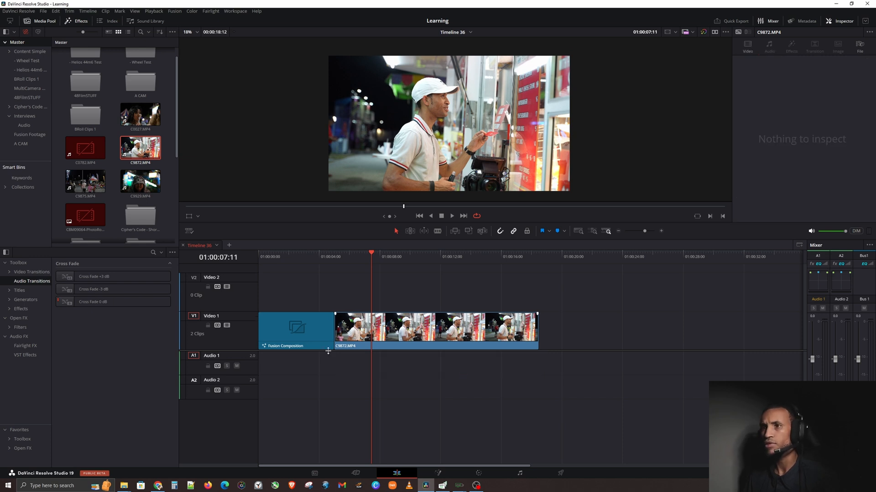
- Place the playhead over the Fusion Composition clip and show its node graph on the Fusion page
{"action": "left_click", "coordinate": [308, 336]}
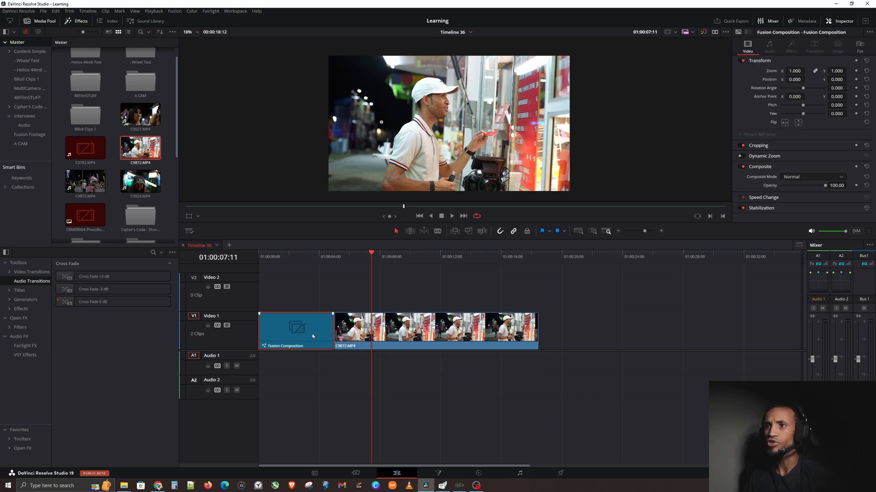
{"action": "left_click", "coordinate": [293, 264]}
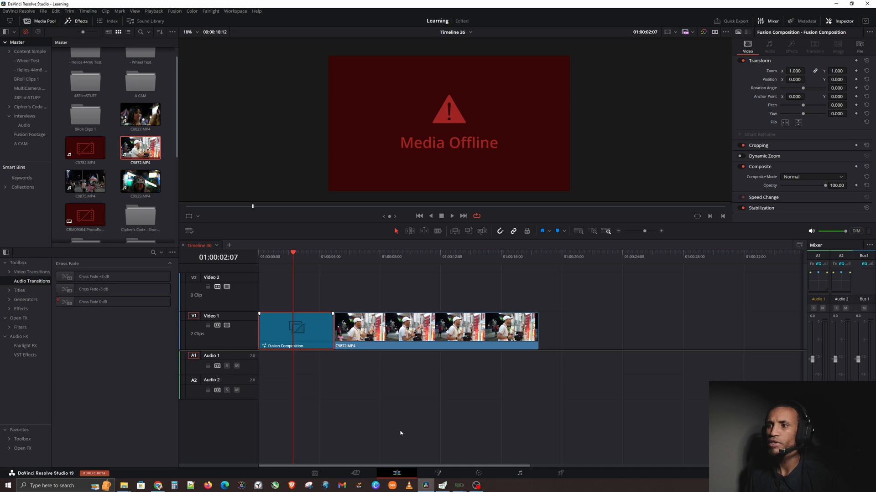
{"action": "left_click", "coordinate": [437, 474]}
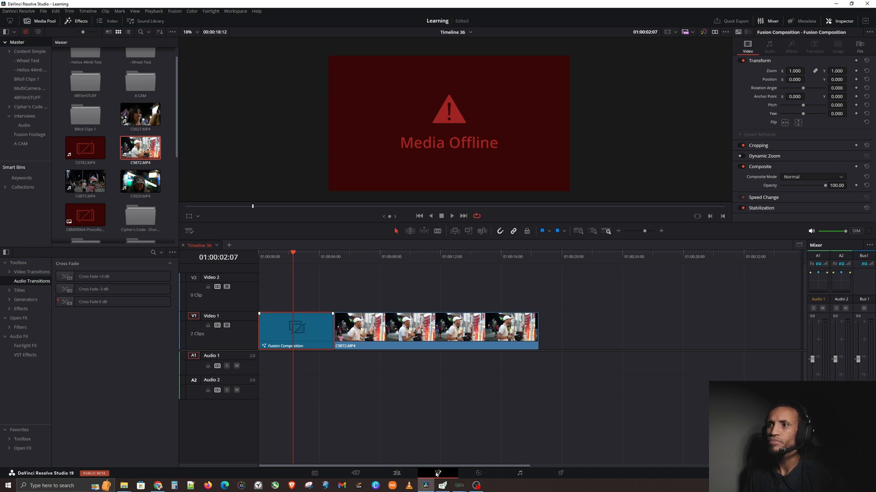
{"action": "left_click_drag", "start_coordinate": [258, 375], "coordinate": [453, 328]}
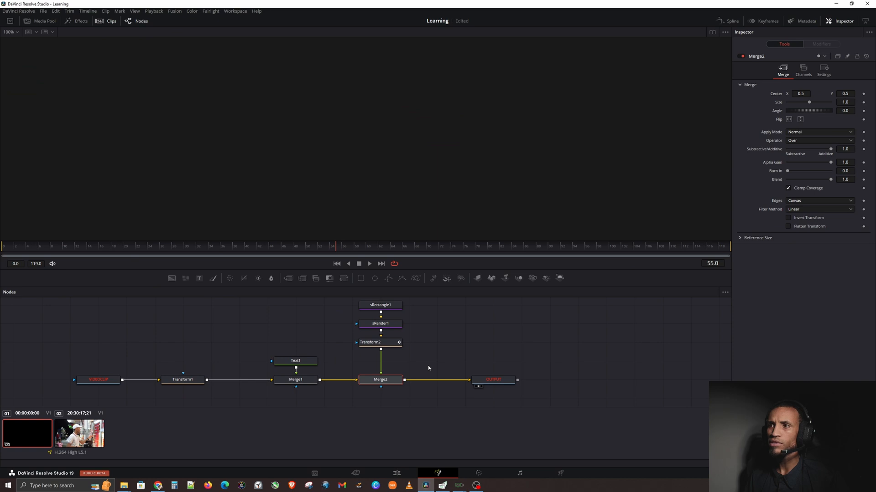
{"action": "scroll", "coordinate": [429, 368], "scroll_direction": "down", "scroll_amount": 2}
{"action": "left_click_drag", "start_coordinate": [463, 364], "coordinate": [487, 361]}
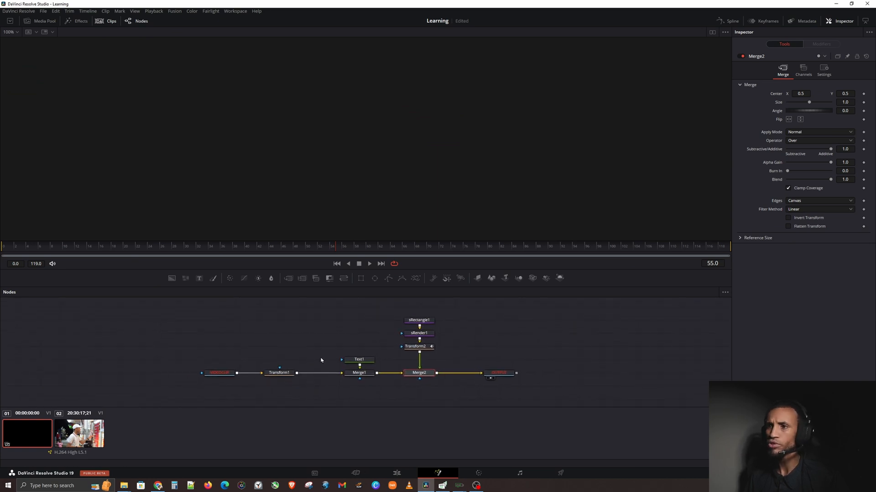
- Examine how the Transform1, Text1, Merge1, Transform2 and Merge2 nodes are connected in the composition
{"action": "left_click", "coordinate": [279, 374]}
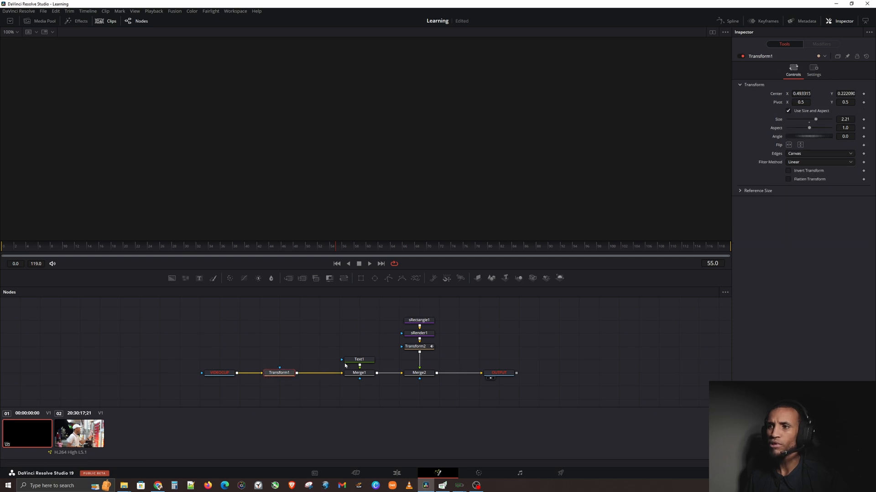
{"action": "left_click", "coordinate": [359, 360]}
{"action": "left_click", "coordinate": [360, 375]}
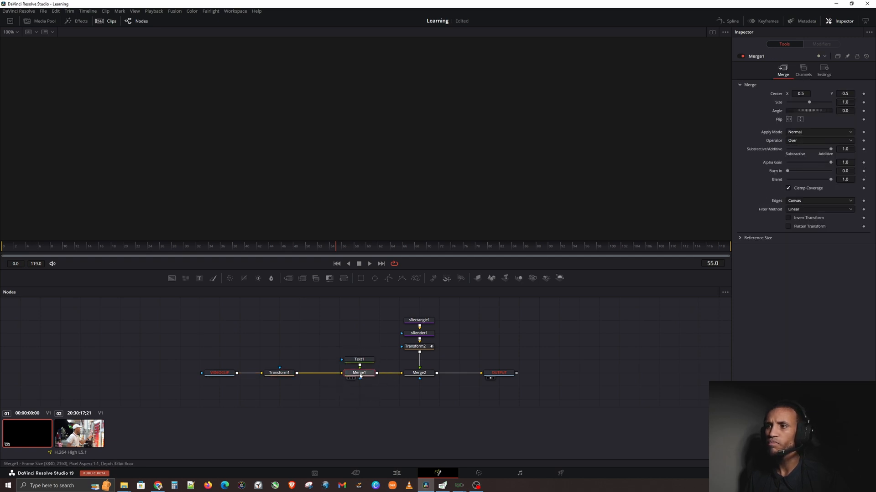
{"action": "left_click", "coordinate": [419, 347]}
{"action": "left_click", "coordinate": [420, 373]}
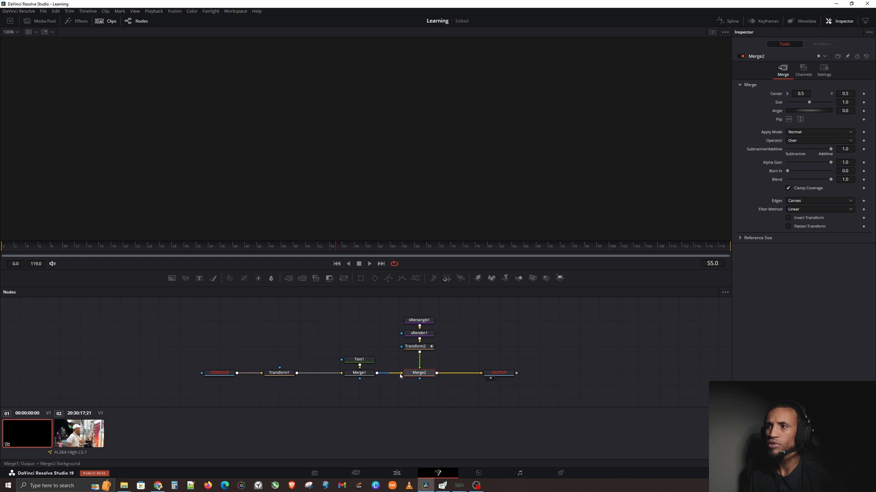
{"action": "left_click", "coordinate": [469, 348]}
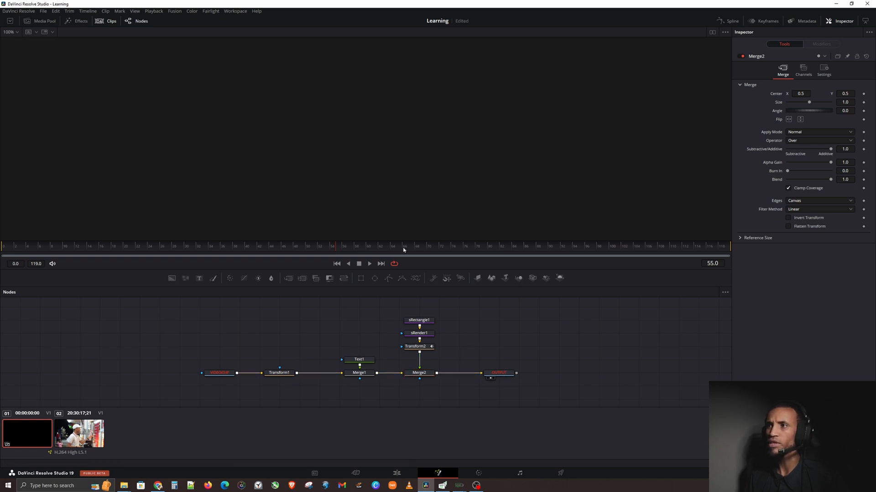
- Return to the Edit page and remove the Fusion Composition clip, closing the gap so C9872.MP4 begins at the timeline start
{"action": "left_click", "coordinate": [396, 472]}
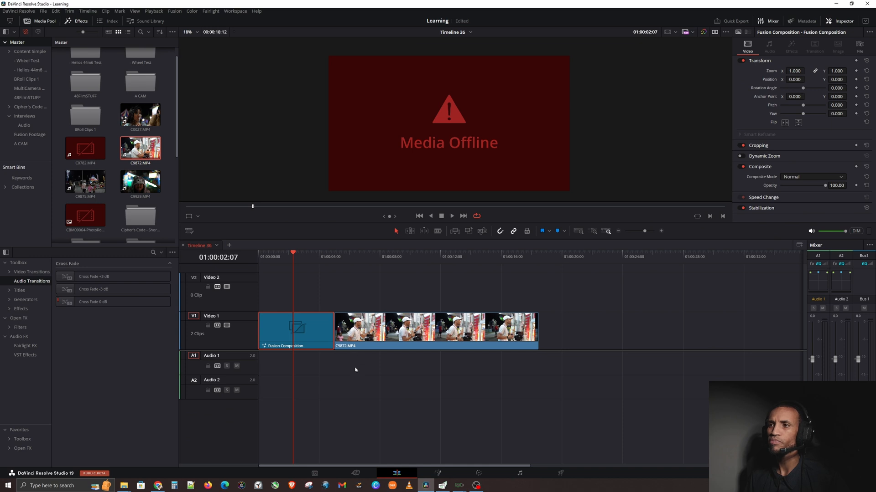
{"action": "left_click", "coordinate": [335, 257]}
{"action": "left_click", "coordinate": [301, 332]}
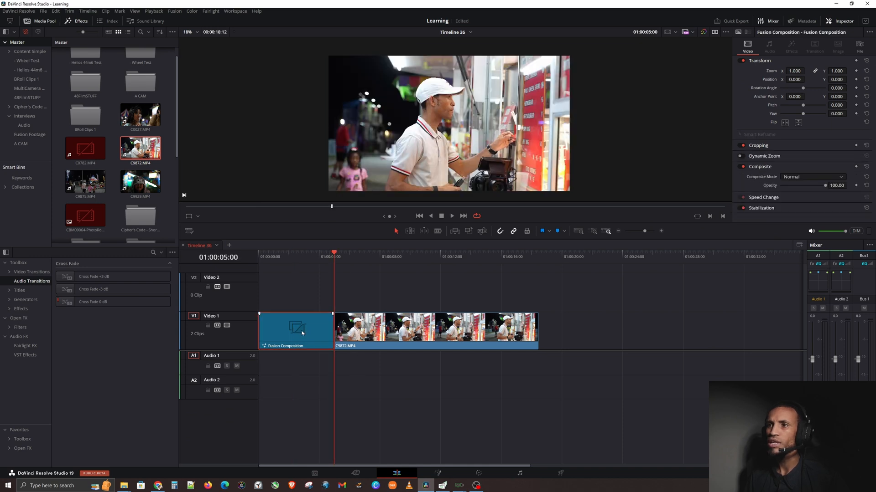
{"action": "key", "text": "BackSpace"}
{"action": "left_click", "coordinate": [310, 329]}
{"action": "key", "text": "Delete"}
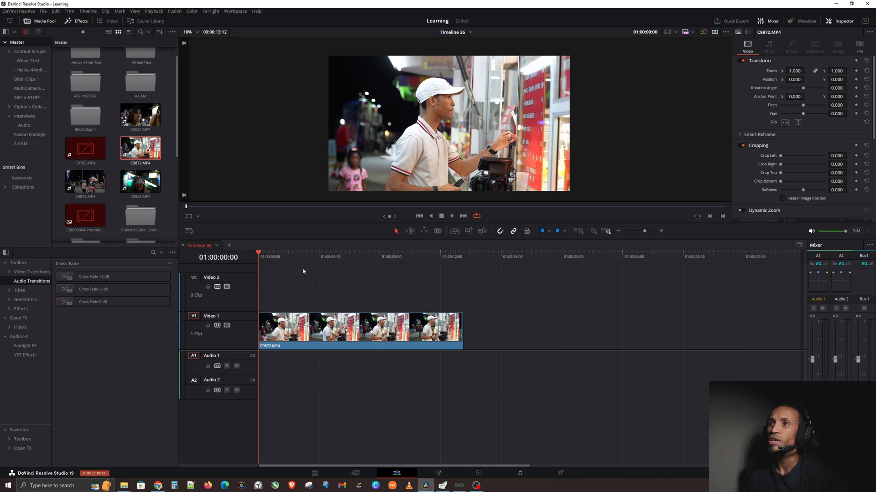
- Play back part of the C9872.MP4 clip and open it on the Fusion page
{"action": "key", "text": "space"}
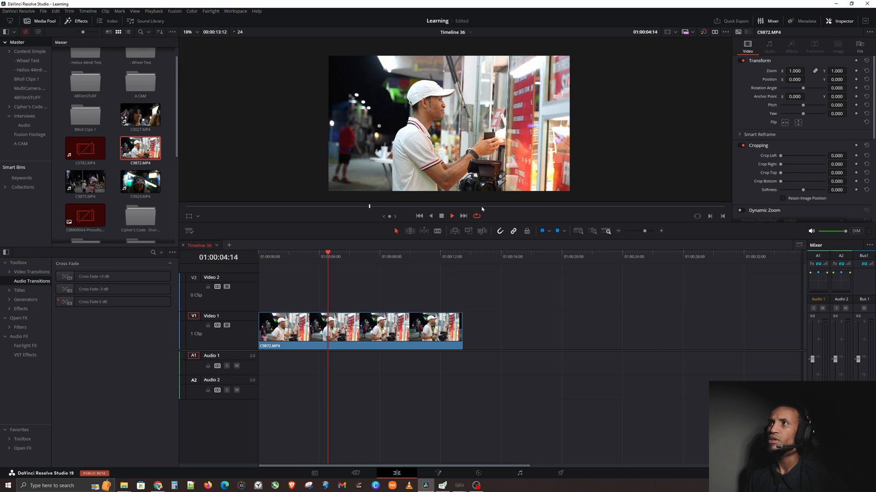
{"action": "key", "text": "space"}
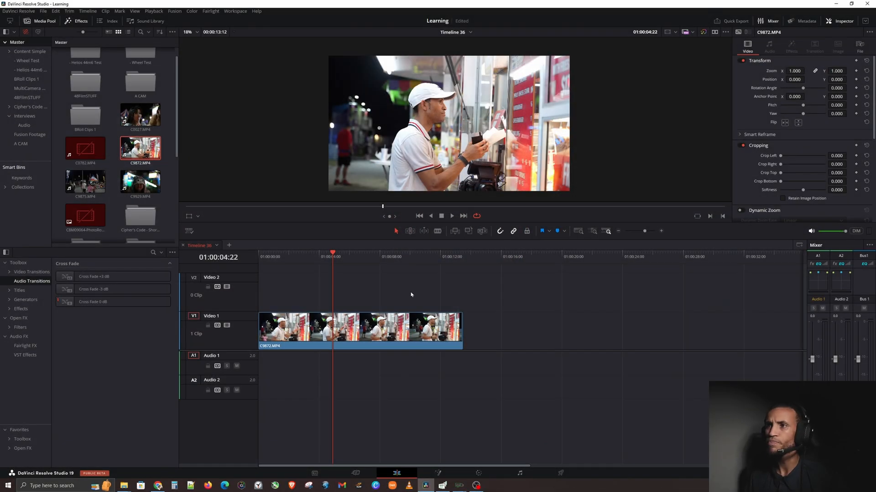
{"action": "left_click", "coordinate": [345, 327]}
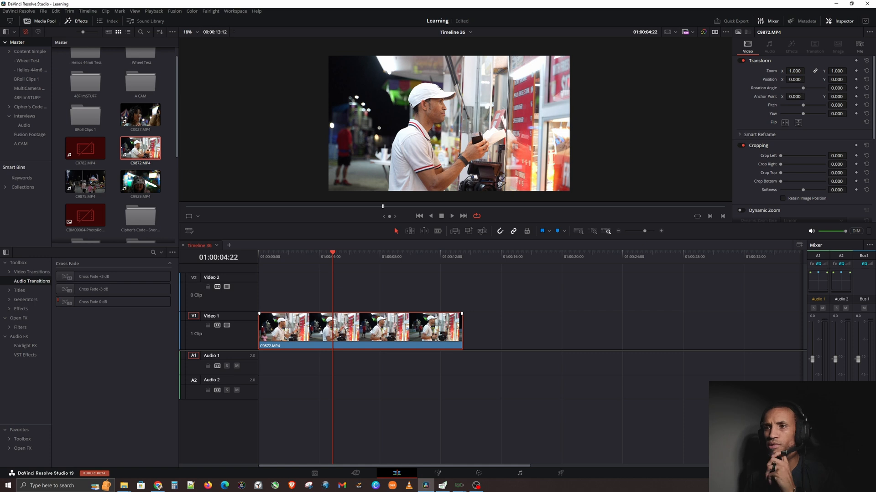
{"action": "right_click", "coordinate": [345, 327]}
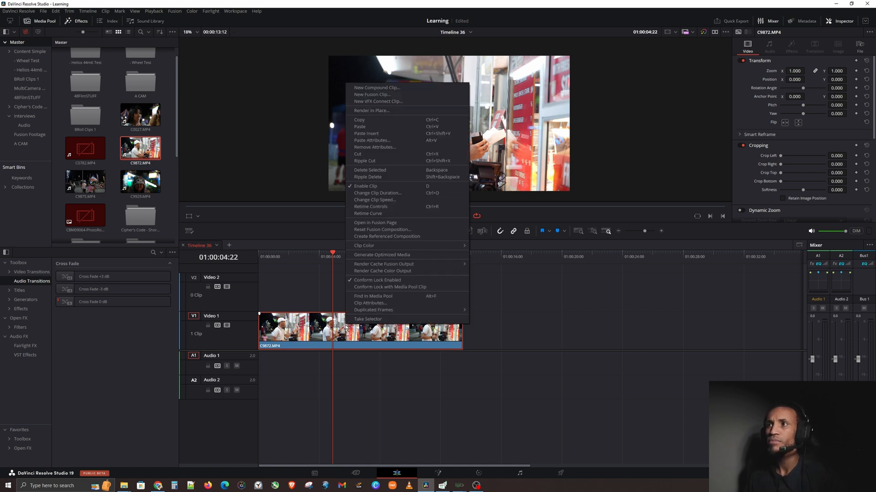
{"action": "left_click", "coordinate": [376, 223]}
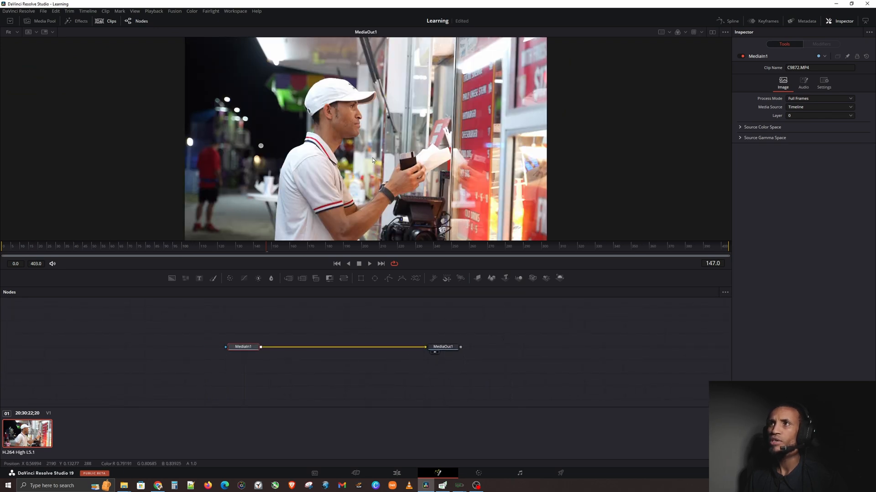
{"action": "key", "text": "ctrl"}
{"action": "key", "text": "ctrl"}
{"action": "key", "text": "ctrl"}
{"action": "key", "text": "ctrl"}
{"action": "key", "text": "ctrl"}
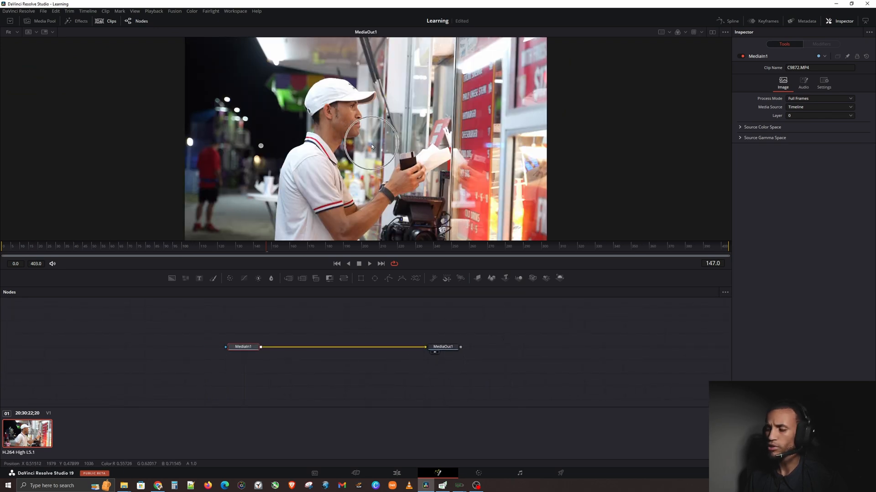
{"action": "key", "text": "ctrl"}
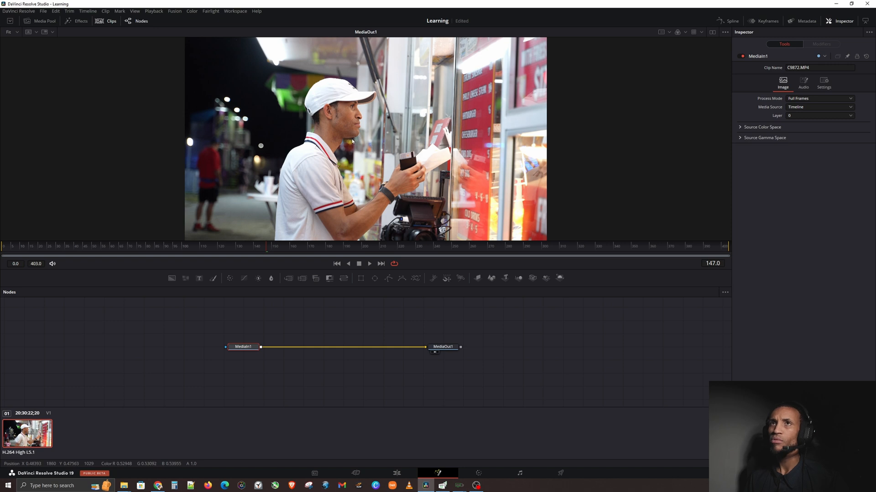
- Show the Effects library with the Fusion tool categories
{"action": "left_click", "coordinate": [79, 21]}
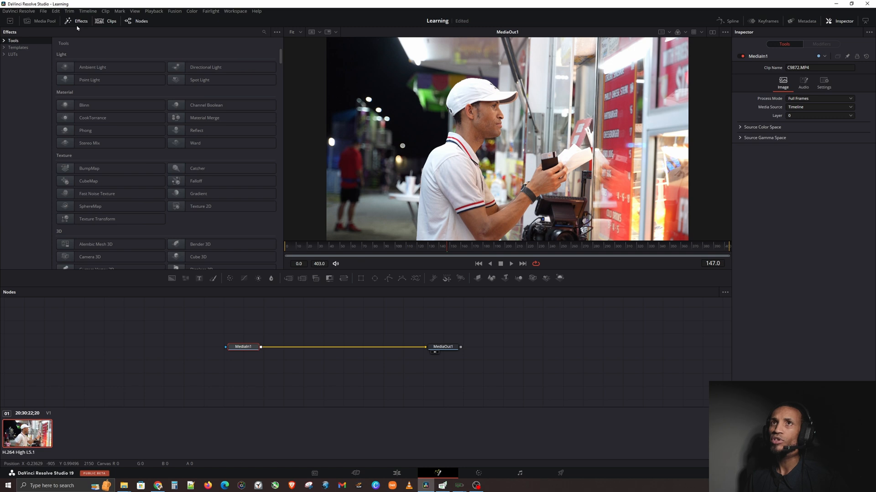
{"action": "key", "text": "ctrl"}
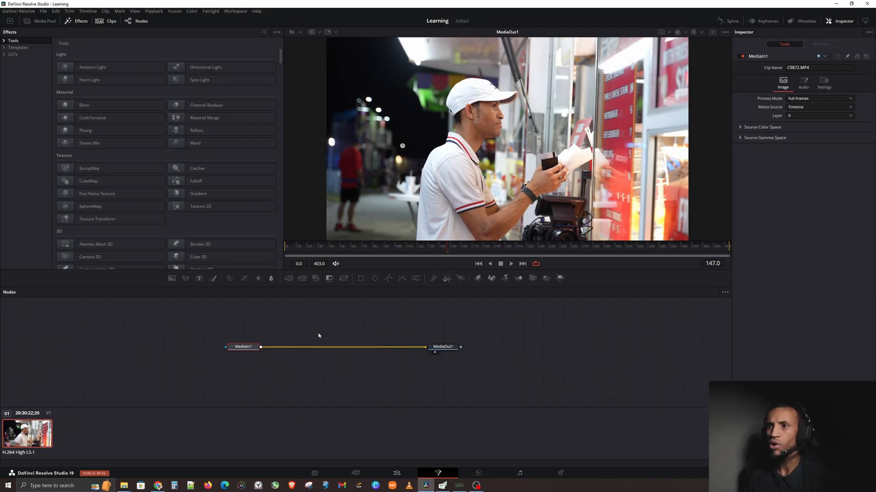
- Search the Select Tool list for "track", review the available tracker types, and close it without adding one
{"action": "key", "text": "shift+space"}
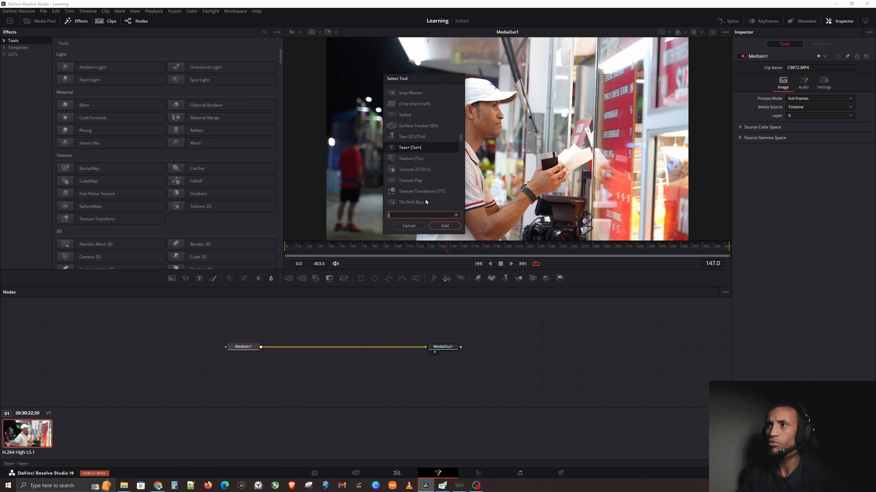
{"action": "type", "text": "track"}
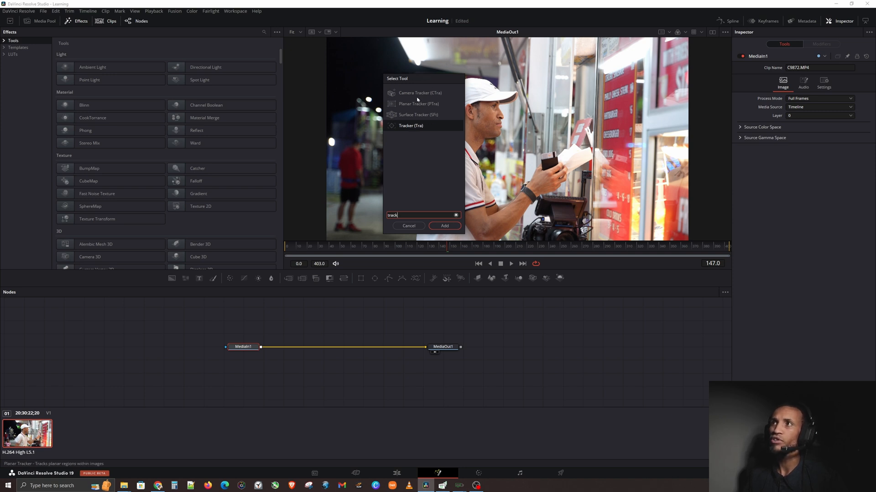
{"action": "key", "text": "ctrl"}
{"action": "key", "text": "ctrl"}
{"action": "key", "text": "ctrl"}
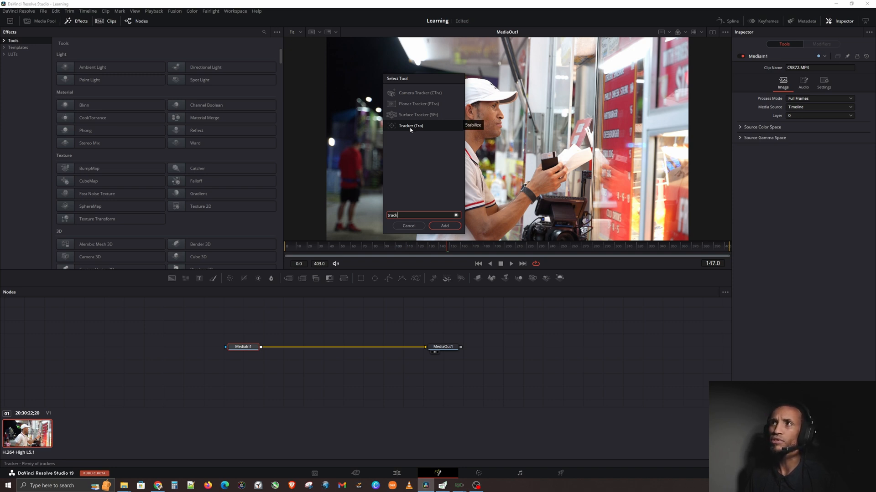
{"action": "key", "text": "ctrl"}
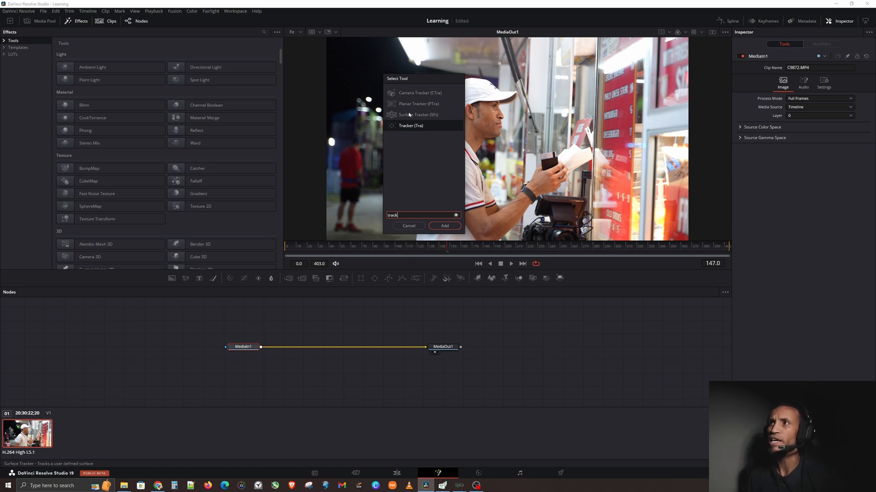
{"action": "key", "text": "ctrl"}
{"action": "key", "text": "ctrl"}
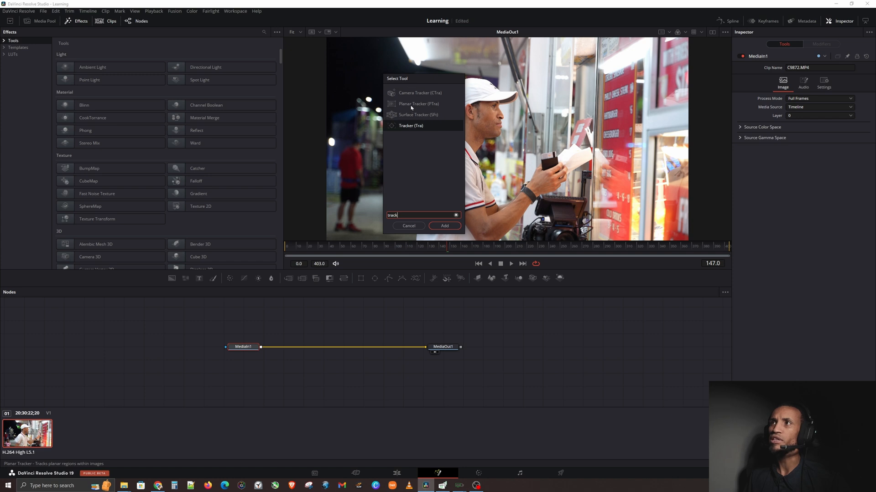
{"action": "key", "text": "ctrl"}
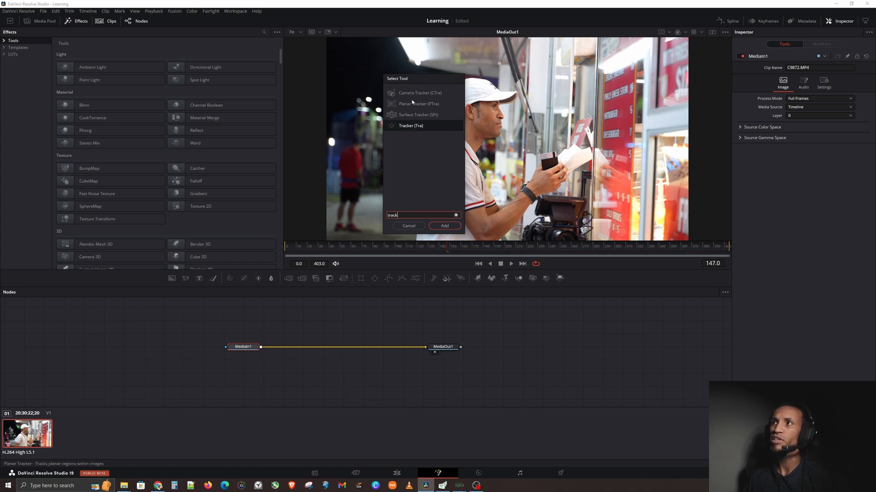
{"action": "key", "text": "ctrl"}
{"action": "left_click", "coordinate": [408, 226]}
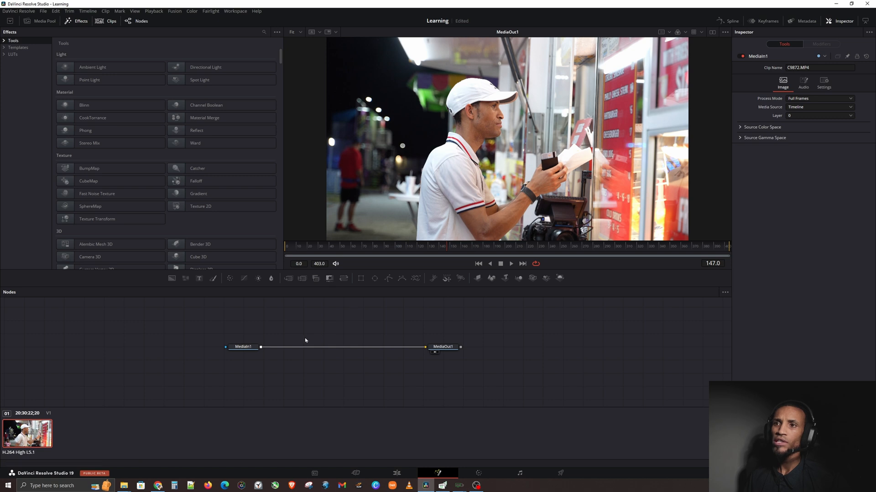
- Browse the tool categories in the Effects library and search it for "track"
{"action": "left_click_drag", "start_coordinate": [233, 347], "coordinate": [264, 347]}
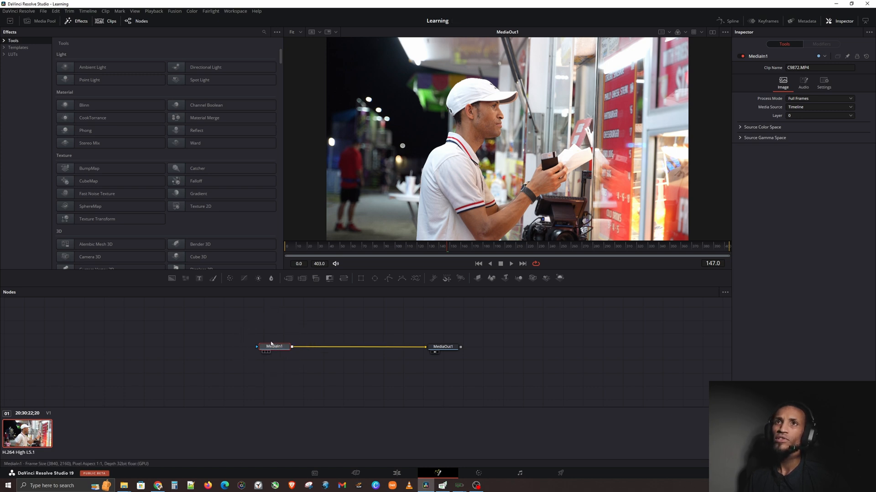
{"action": "scroll", "coordinate": [242, 97], "scroll_direction": "down", "scroll_amount": 10}
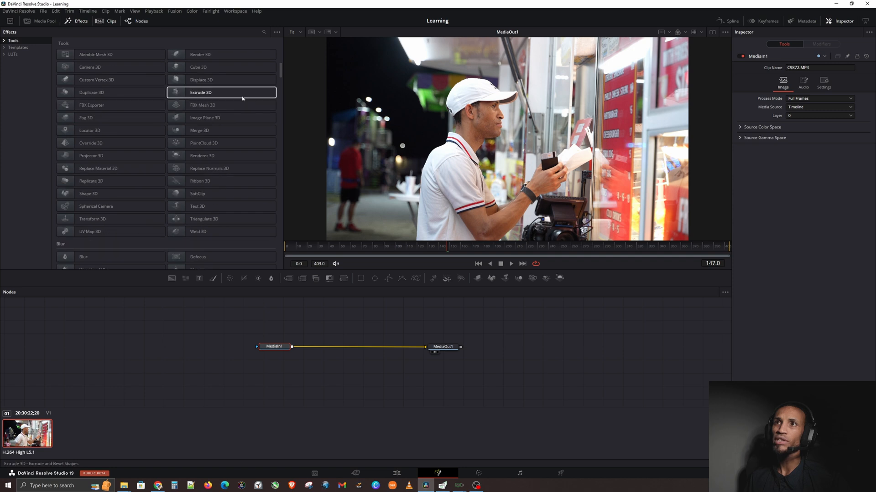
{"action": "scroll", "coordinate": [242, 98], "scroll_direction": "down", "scroll_amount": 10}
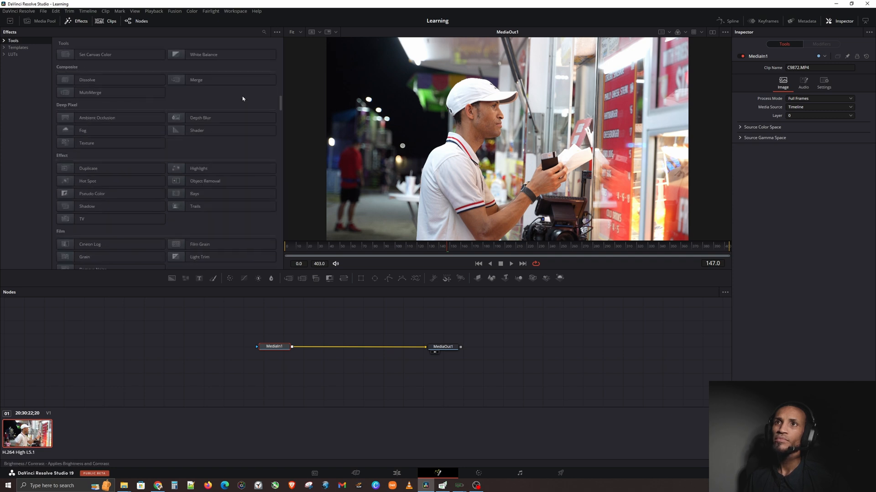
{"action": "scroll", "coordinate": [242, 98], "scroll_direction": "down", "scroll_amount": 10}
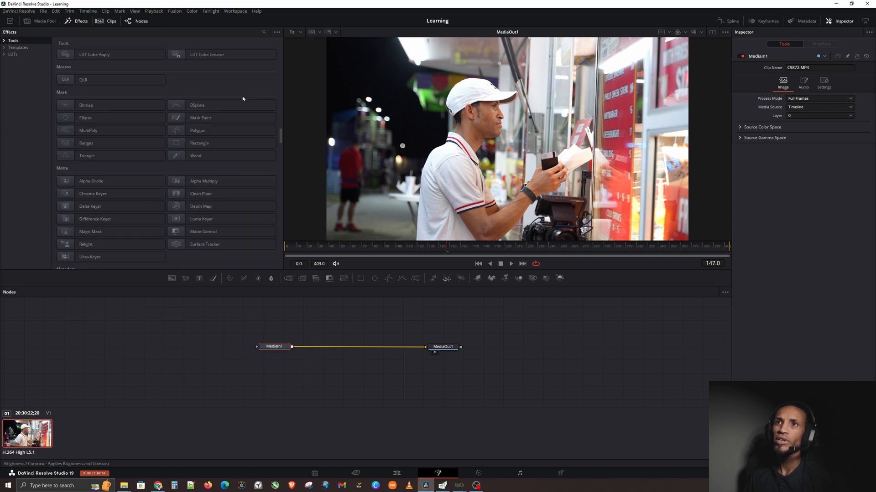
{"action": "scroll", "coordinate": [242, 98], "scroll_direction": "down", "scroll_amount": 10}
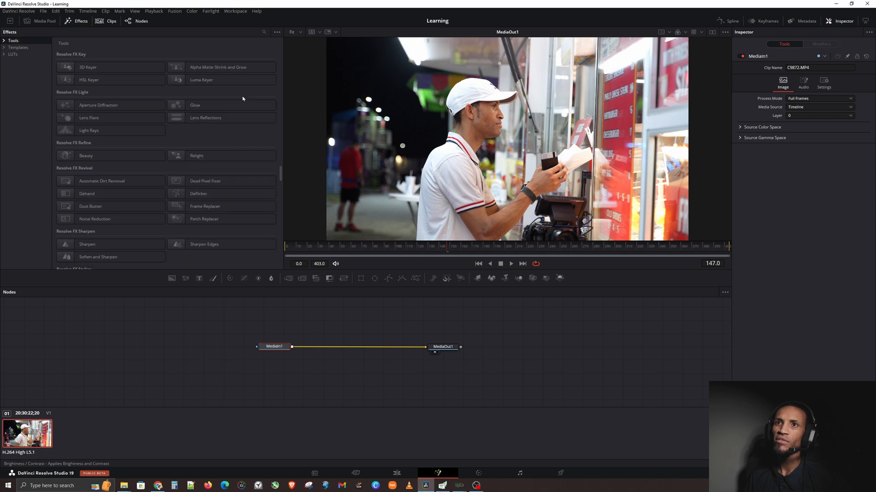
{"action": "scroll", "coordinate": [243, 98], "scroll_direction": "down", "scroll_amount": 10}
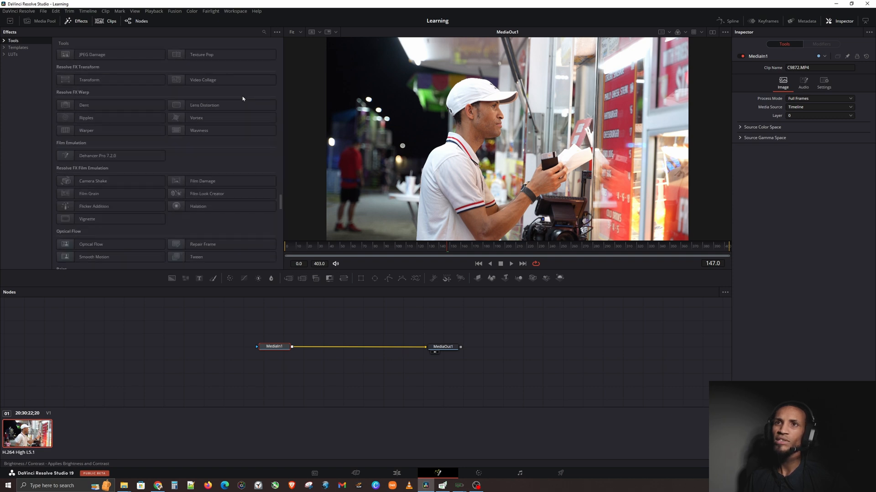
{"action": "scroll", "coordinate": [242, 98], "scroll_direction": "down", "scroll_amount": 10}
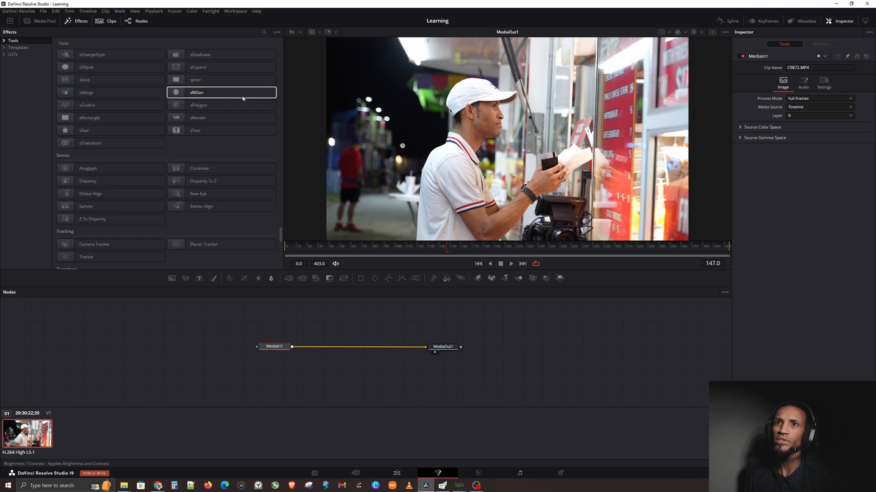
{"action": "left_click", "coordinate": [262, 33]}
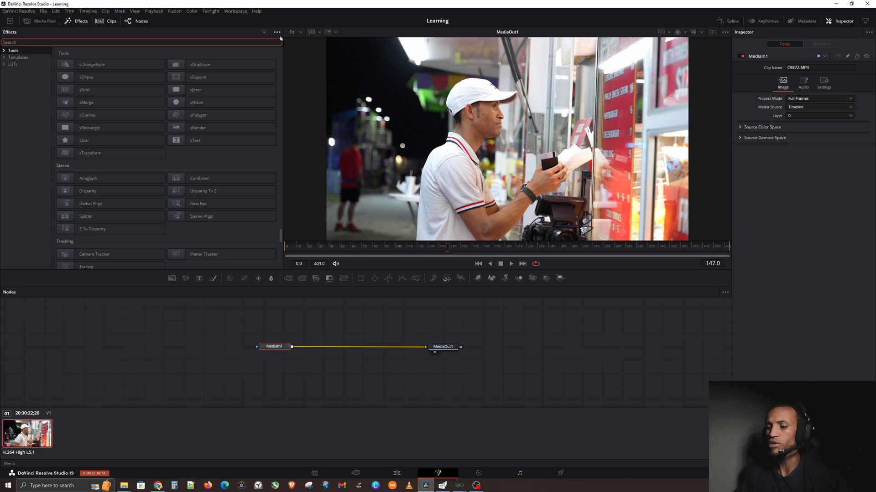
{"action": "type", "text": "track"}
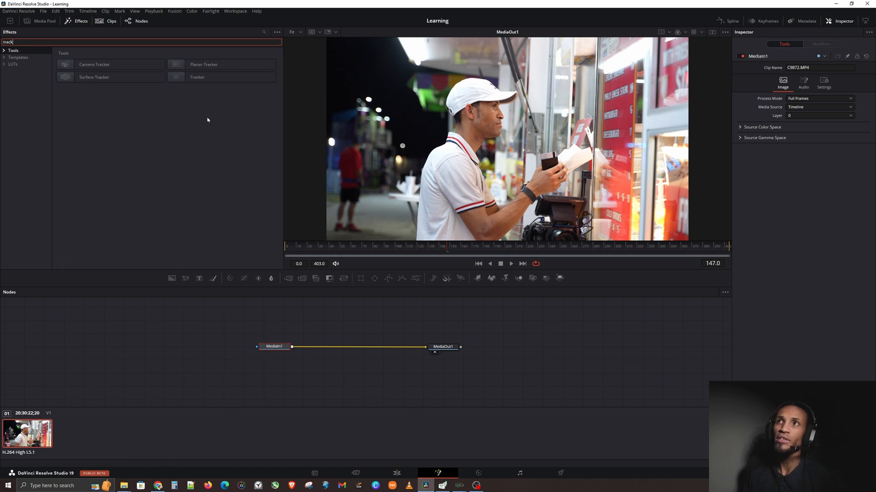
- Add a Planar Tracker node above the connection between MediaIn1 and MediaOut1 in the node graph
{"action": "left_click", "coordinate": [187, 114]}
{"action": "left_click", "coordinate": [187, 66]}
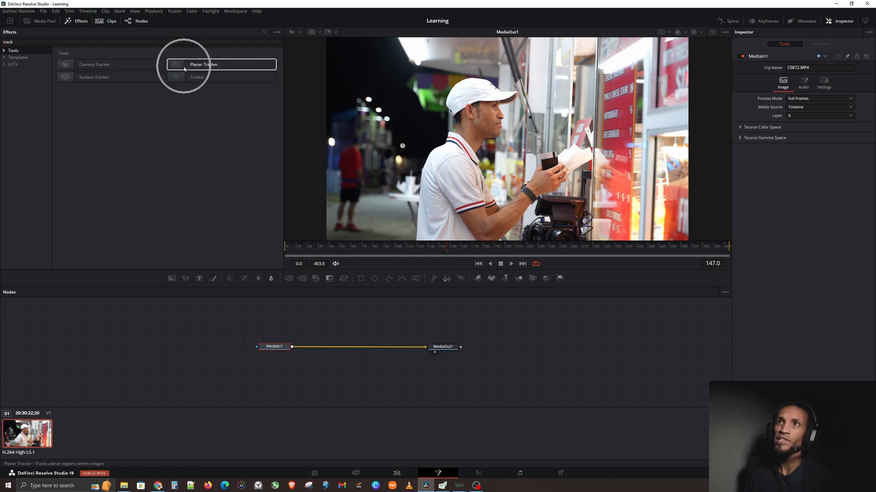
{"action": "left_click_drag", "start_coordinate": [188, 65], "coordinate": [339, 325]}
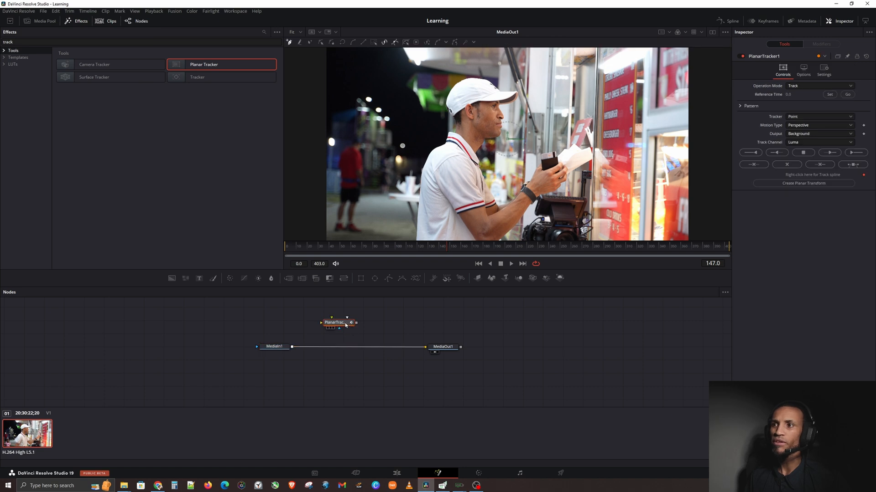
{"action": "left_click_drag", "start_coordinate": [339, 364], "coordinate": [369, 387]}
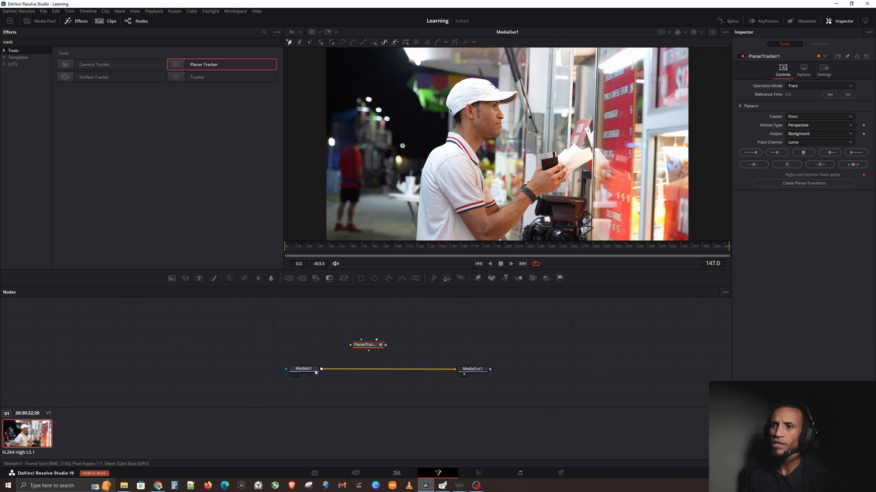
- Insert the Planar Tracker node into the connection between MediaIn1 and MediaOut1
{"action": "left_click", "coordinate": [319, 368]}
{"action": "left_click", "coordinate": [470, 370]}
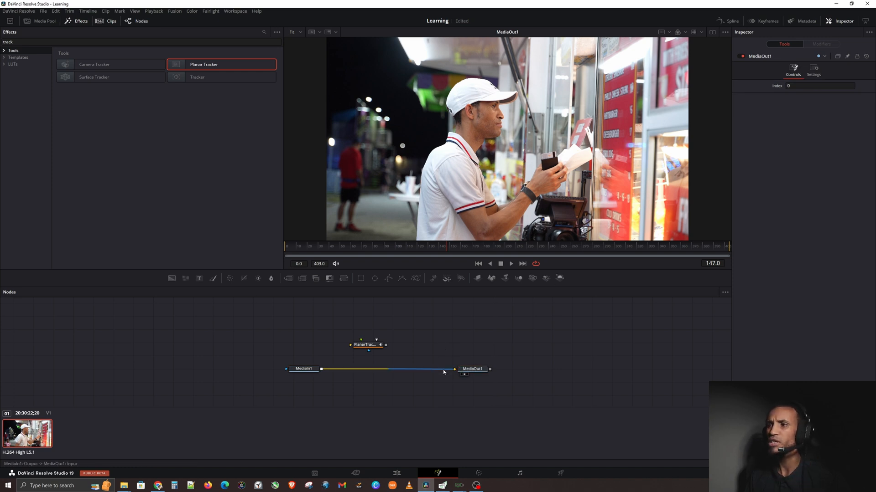
{"action": "mouse_move", "coordinate": [445, 369]}
{"action": "left_mouse_down"}
{"action": "mouse_move", "coordinate": [385, 373]}
{"action": "mouse_move", "coordinate": [367, 343]}
{"action": "mouse_move", "coordinate": [464, 367]}
{"action": "mouse_move", "coordinate": [455, 370]}
{"action": "left_mouse_up"}
{"action": "left_click_drag", "start_coordinate": [368, 345], "coordinate": [379, 369]}
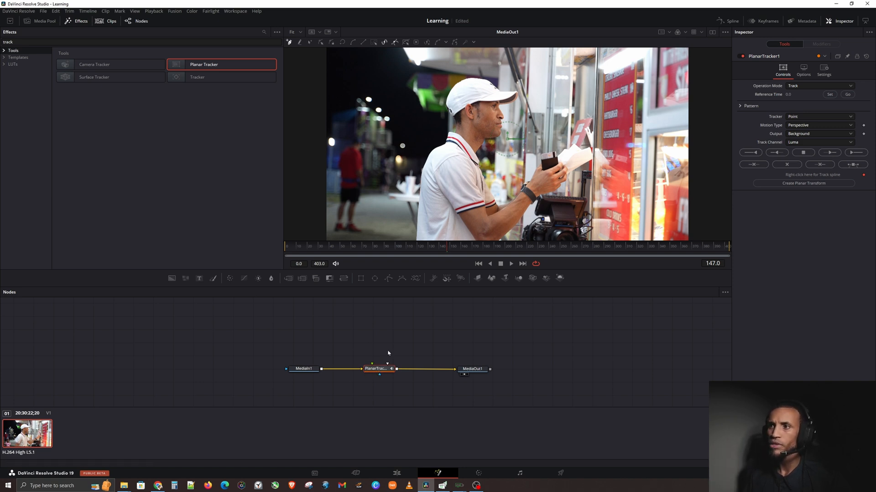
{"action": "left_click_drag", "start_coordinate": [387, 357], "coordinate": [431, 340]}
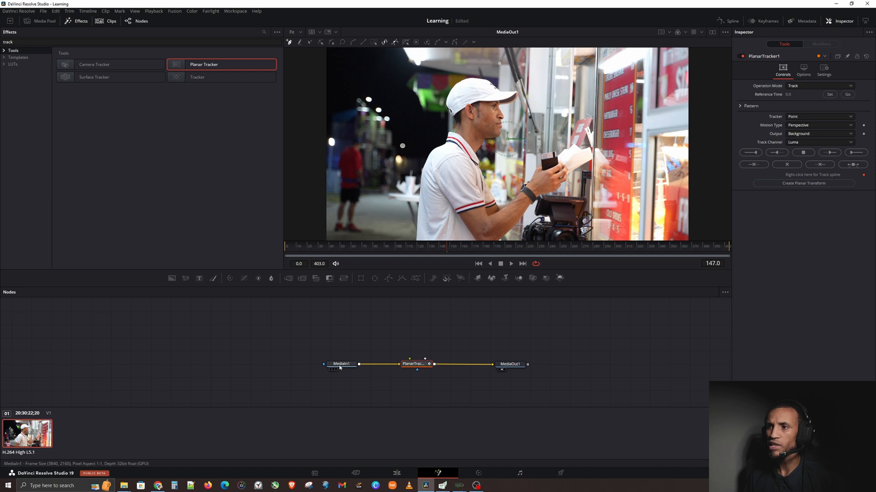
- Inspect the settings of the MediaIn1 node and of the Planar Tracker node
{"action": "left_click", "coordinate": [341, 364]}
{"action": "key", "text": "ctrl"}
{"action": "key", "text": "ctrl"}
{"action": "key", "text": "ctrl"}
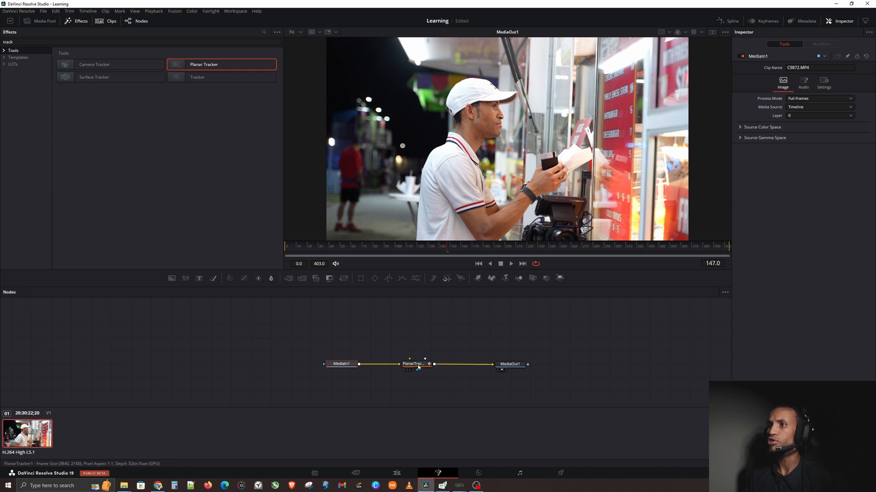
{"action": "left_click", "coordinate": [418, 366]}
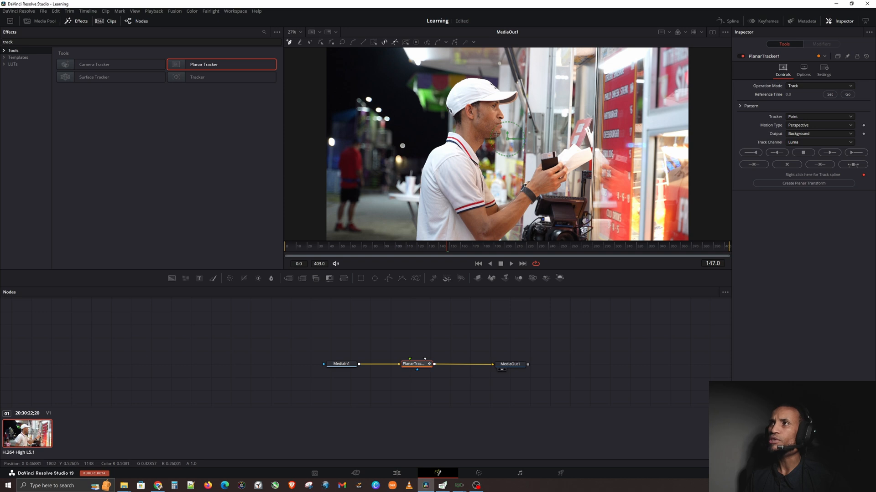
{"action": "key", "text": "ctrl"}
{"action": "key", "text": "ctrl"}
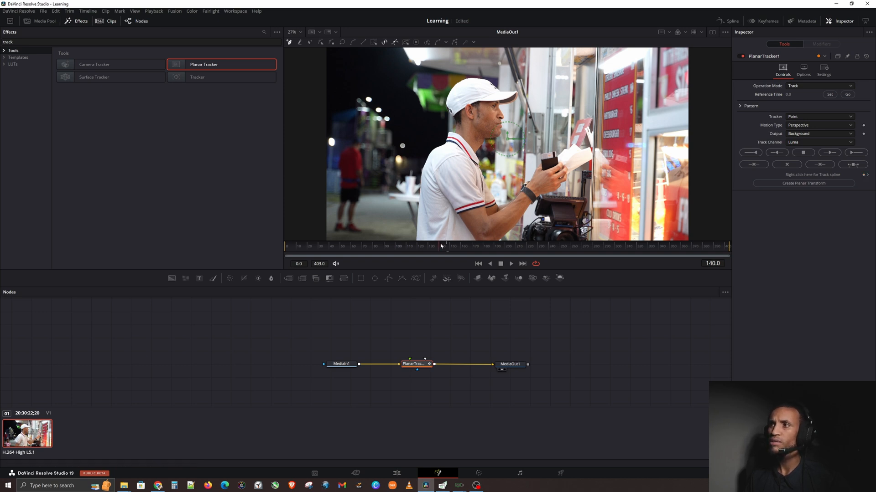
- Scrub through the clip and move the playhead to frame 0 with the Planar Tracker selected
{"action": "mouse_move", "coordinate": [441, 247]}
{"action": "left_mouse_down"}
{"action": "mouse_move", "coordinate": [454, 251]}
{"action": "mouse_move", "coordinate": [447, 252]}
{"action": "left_mouse_up"}
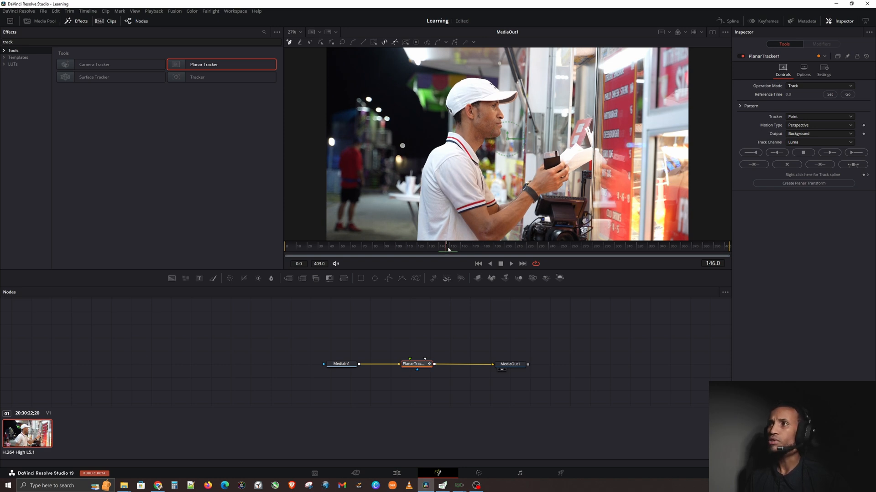
{"action": "left_click_drag", "start_coordinate": [448, 250], "coordinate": [357, 248]}
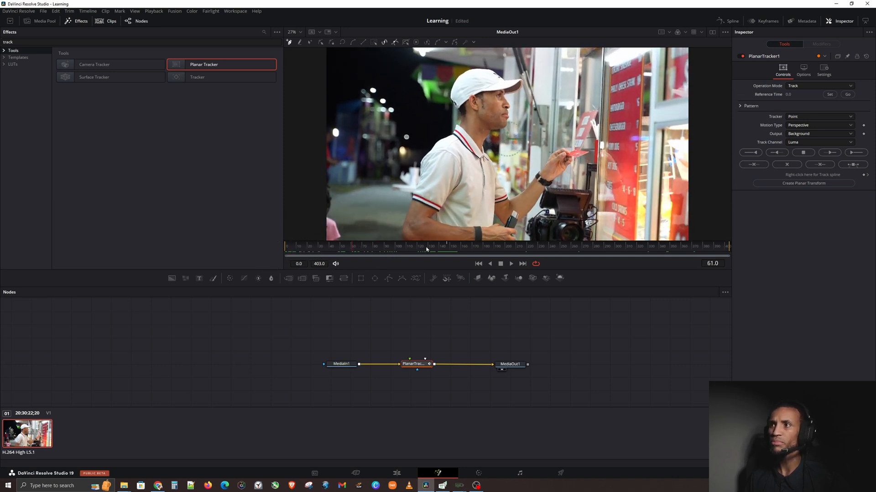
{"action": "left_click_drag", "start_coordinate": [427, 249], "coordinate": [298, 248]}
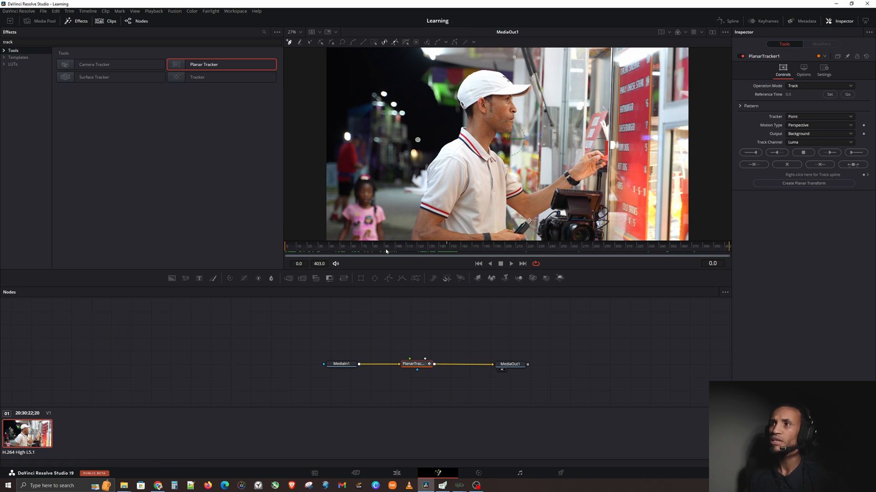
{"action": "left_click_drag", "start_coordinate": [382, 249], "coordinate": [287, 273]}
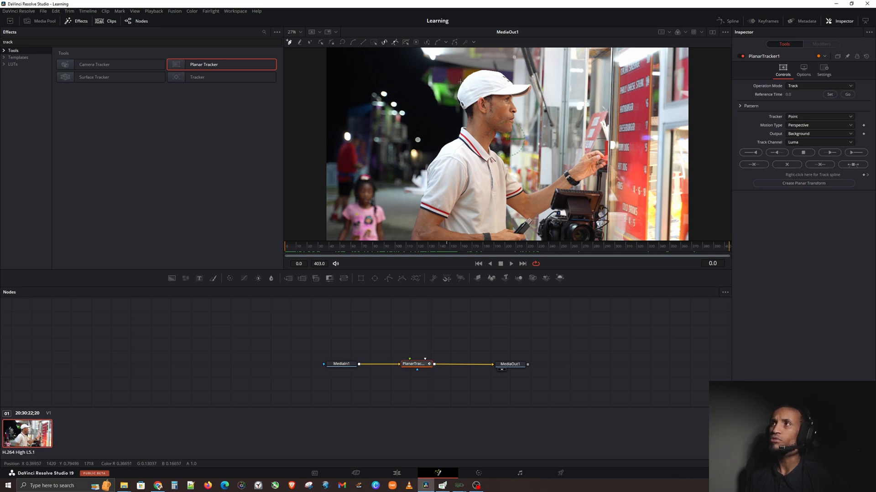
{"action": "key", "text": "ctrl"}
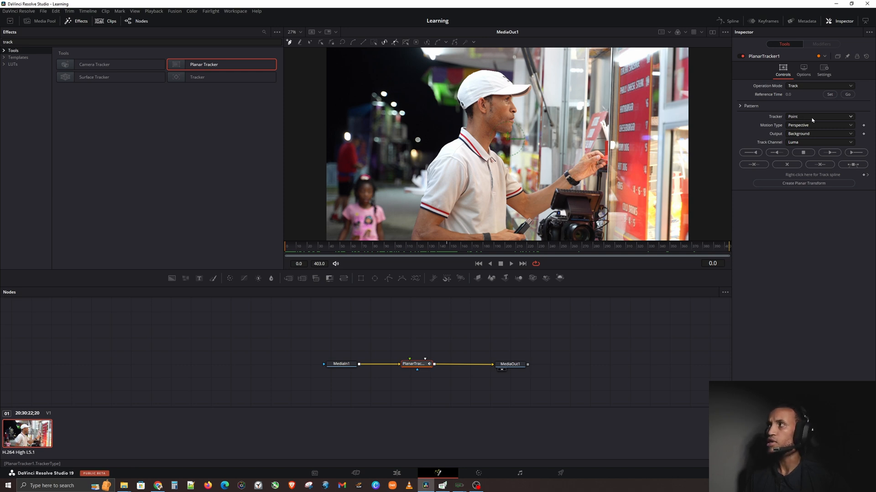
- Review the Motion Type and Tracker options available for the Planar Tracker
{"action": "left_click", "coordinate": [809, 126]}
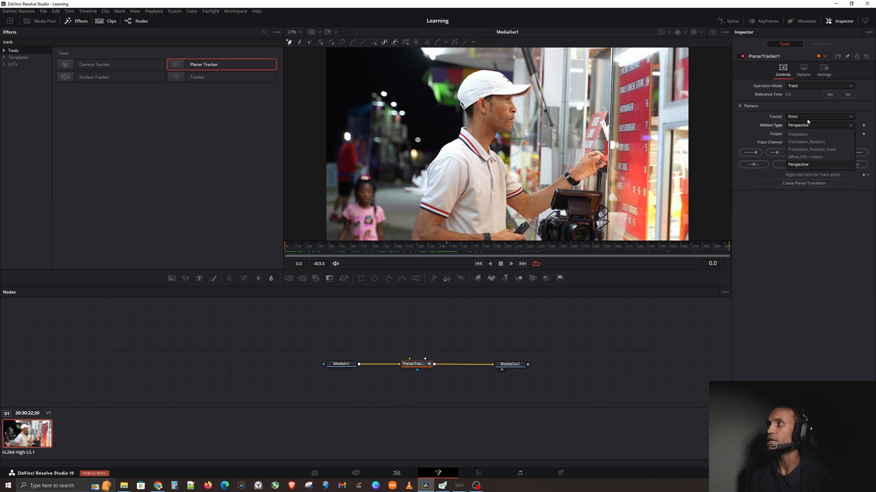
{"action": "left_click", "coordinate": [808, 119]}
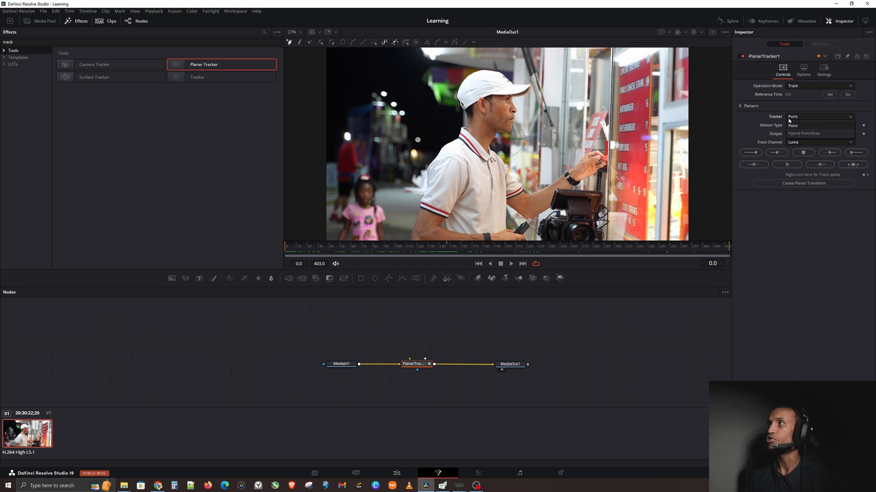
{"action": "left_click", "coordinate": [788, 119]}
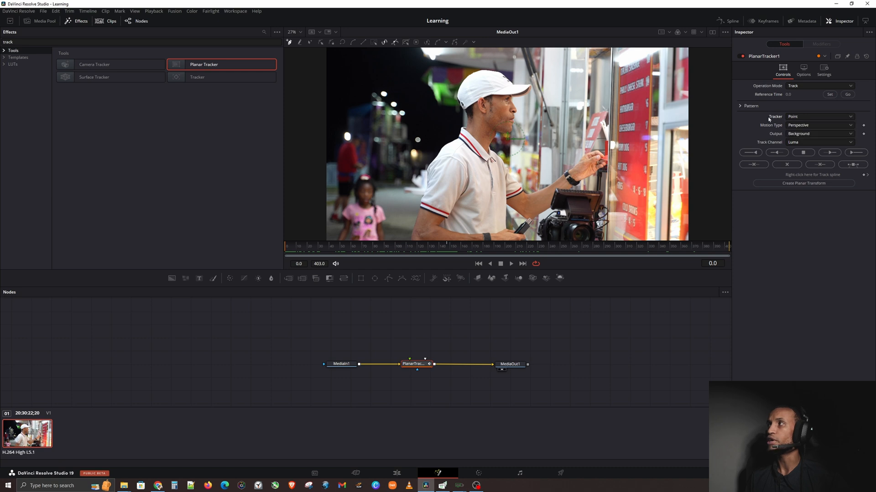
{"action": "left_click", "coordinate": [791, 118]}
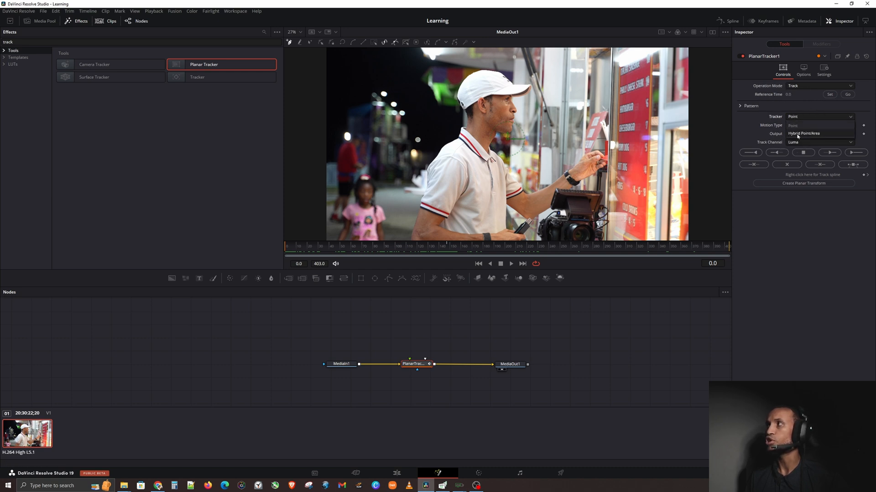
{"action": "left_click", "coordinate": [797, 135]}
{"action": "key", "text": "ctrl"}
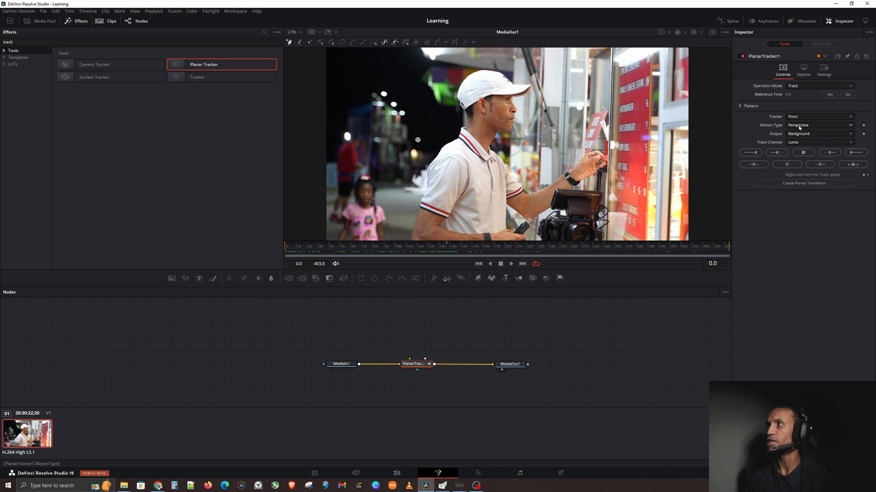
- Set the Planar Tracker's tracker type to Hybrid Point/Area
{"action": "left_click", "coordinate": [799, 118]}
{"action": "left_click", "coordinate": [802, 134]}
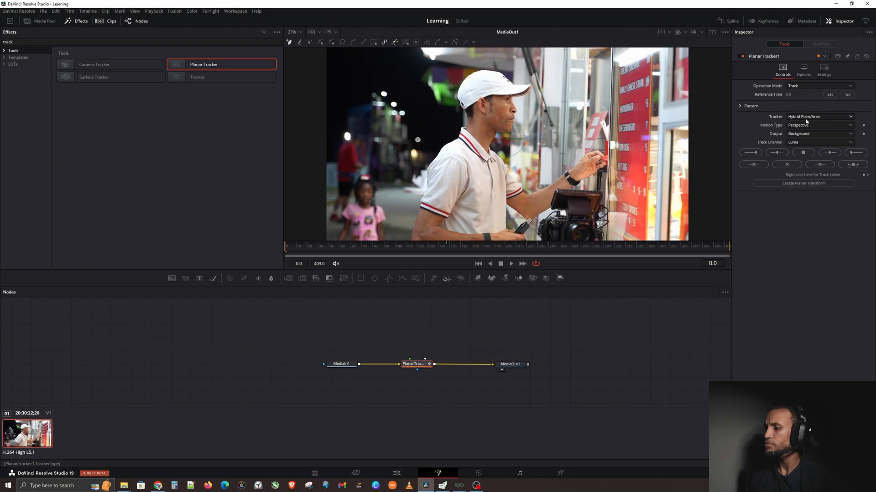
{"action": "left_click", "coordinate": [805, 118]}
{"action": "left_click", "coordinate": [806, 119]}
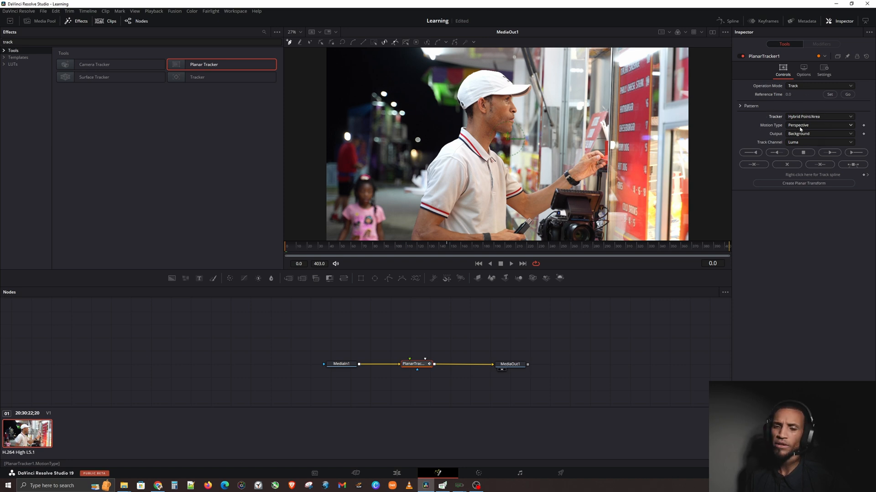
- Draw a closed polygon tracking region around the man's head and cap at frame 0
{"action": "left_click", "coordinate": [451, 87]}
{"action": "left_click_drag", "start_coordinate": [451, 99], "coordinate": [452, 101]}
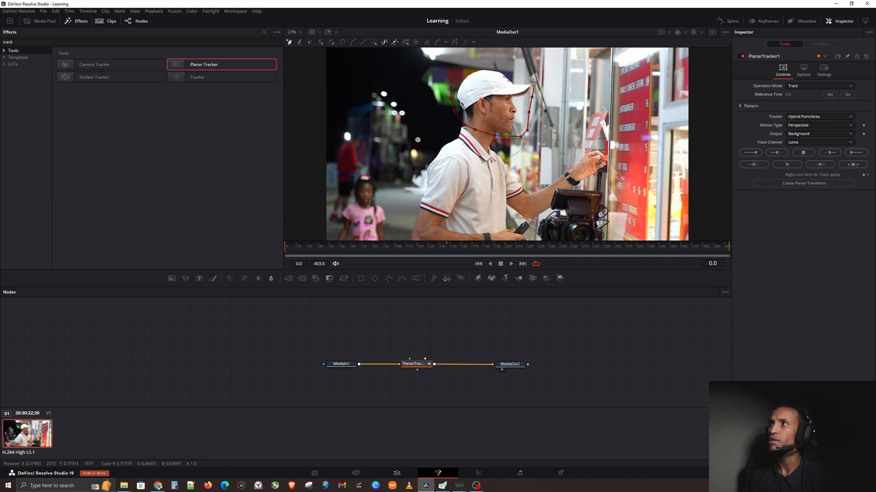
{"action": "left_click", "coordinate": [451, 86]}
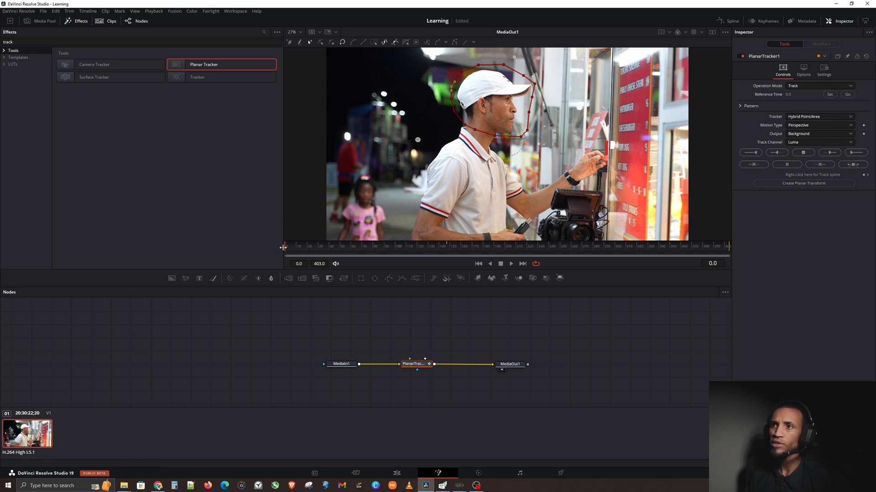
- Track the head region forward from frame 0 to the end of the clip
{"action": "key", "text": "ctrl"}
{"action": "key", "text": "ctrl"}
{"action": "key", "text": "ctrl"}
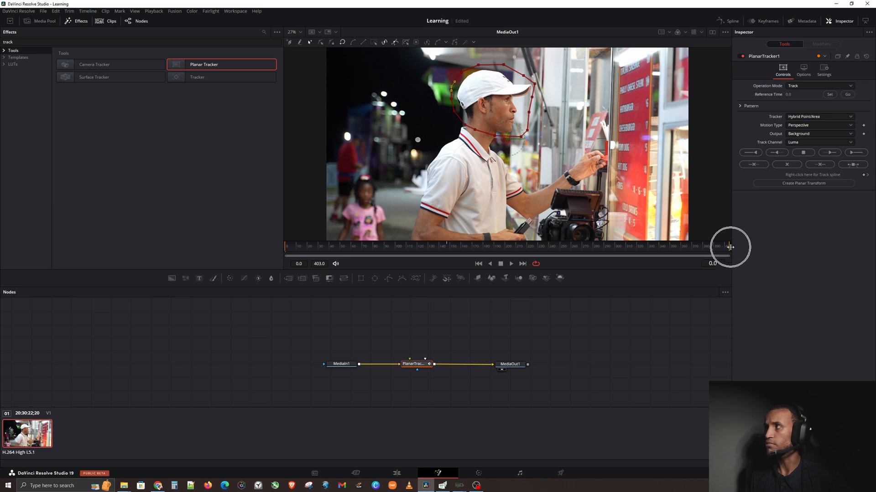
{"action": "key", "text": "ctrl"}
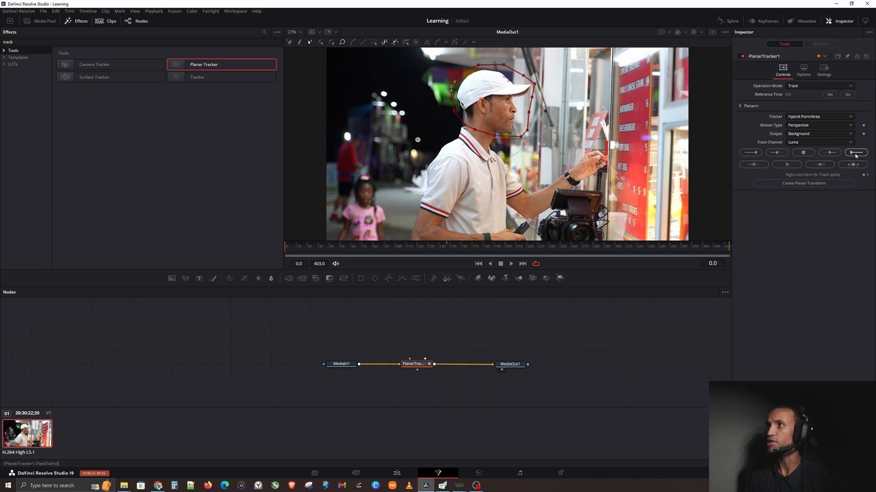
{"action": "left_click", "coordinate": [855, 155]}
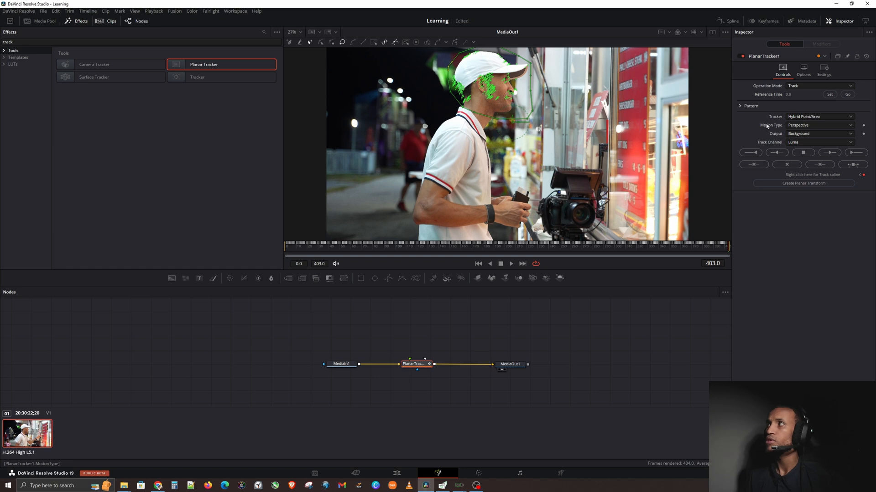
- Keep the Perspective motion type and play back the clip to check how the tracked region follows the head
{"action": "left_click", "coordinate": [798, 125]}
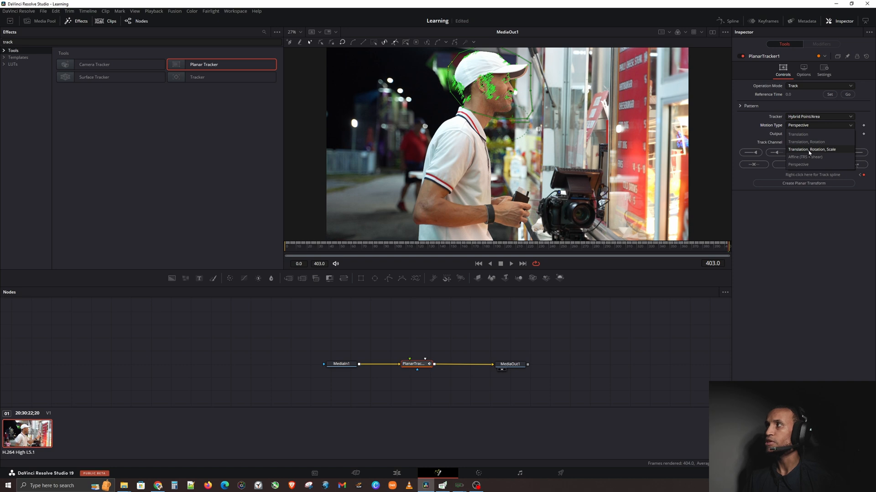
{"action": "left_click", "coordinate": [802, 164]}
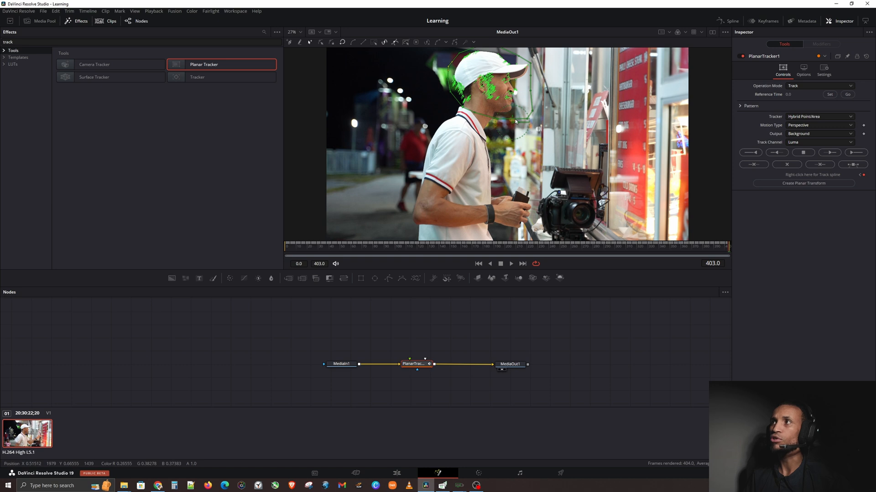
{"action": "key", "text": "space"}
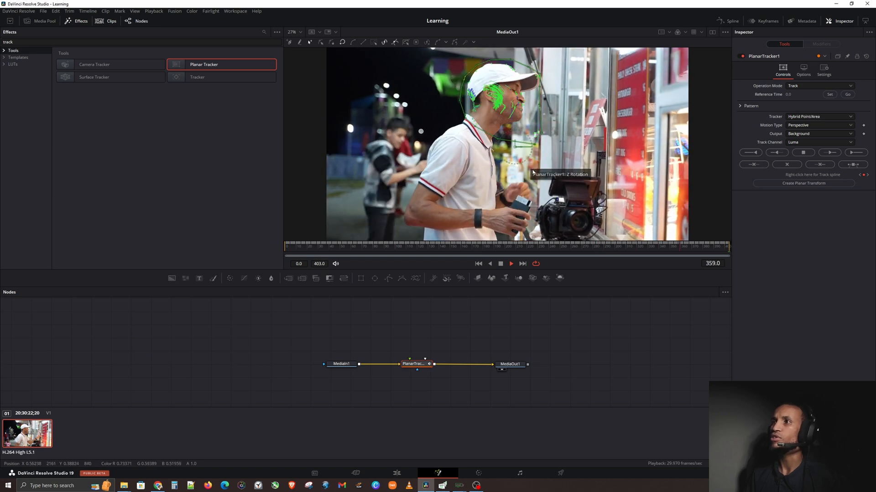
{"action": "key", "text": "space"}
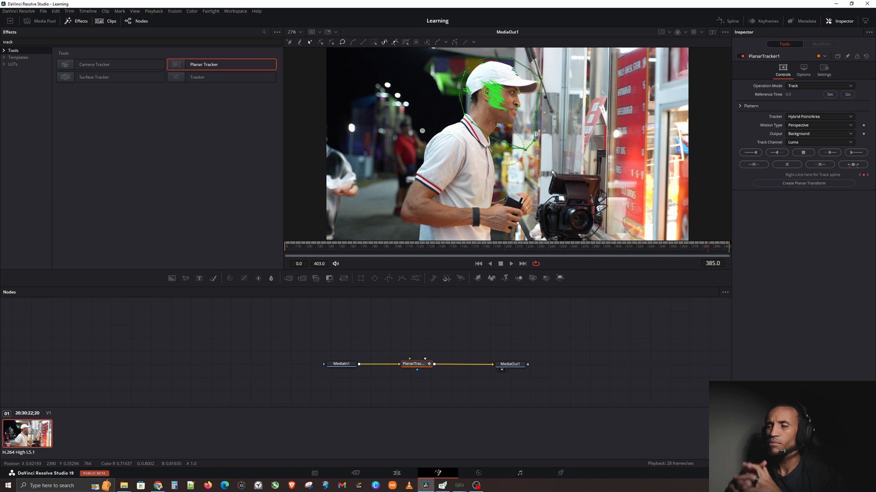
- Reset the Planar Tracker and, at frame 0, set its motion type to Translation and its tracker to Hybrid Point/Area
{"action": "left_click", "coordinate": [866, 56]}
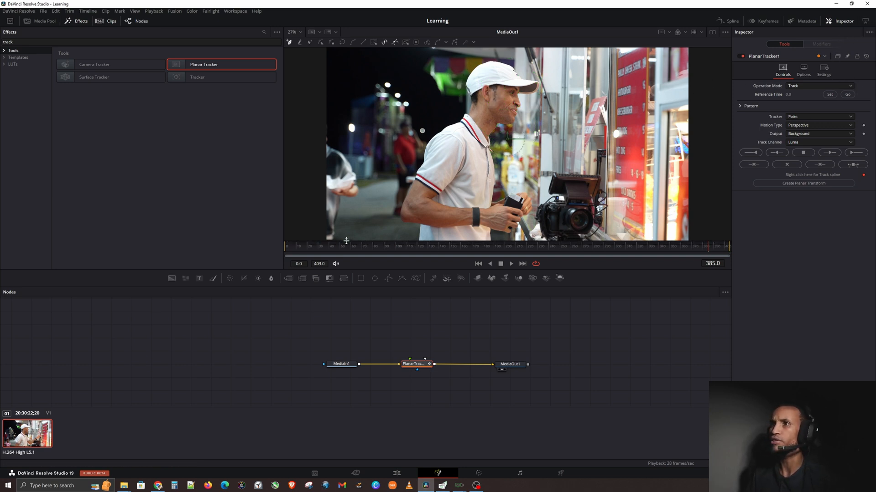
{"action": "left_click_drag", "start_coordinate": [384, 252], "coordinate": [288, 256]}
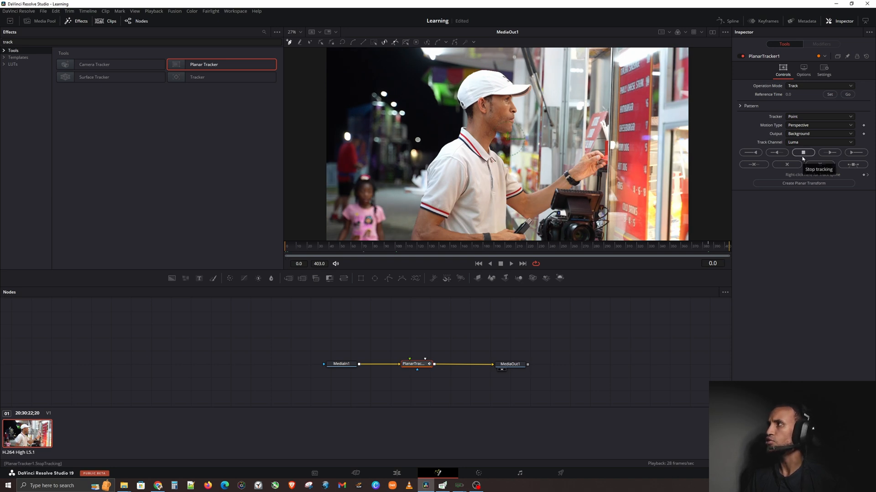
{"action": "left_click", "coordinate": [817, 126]}
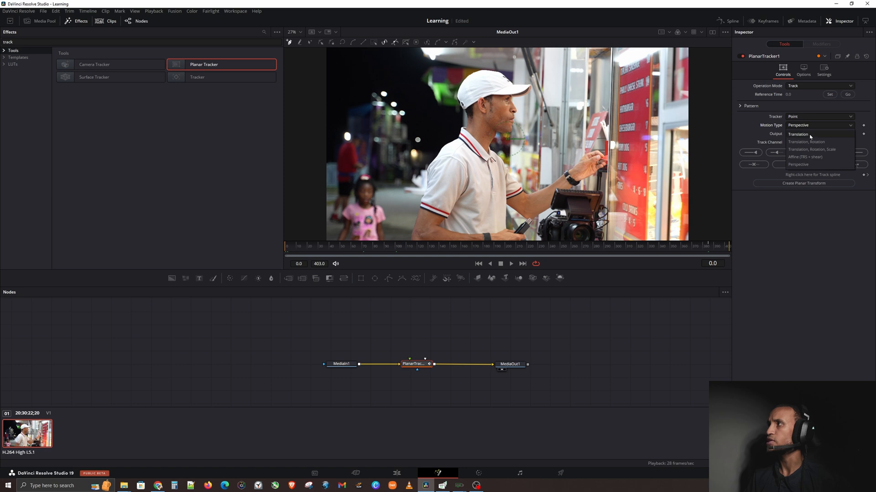
{"action": "left_click", "coordinate": [814, 141]}
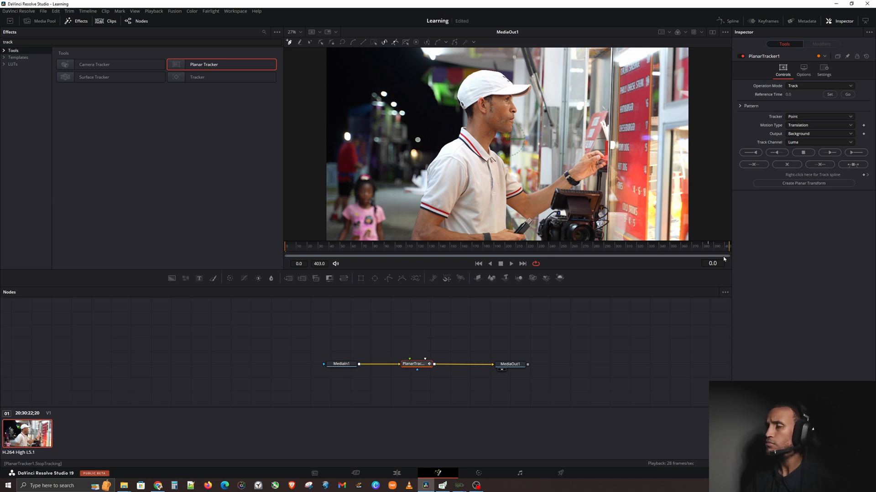
{"action": "key", "text": "ctrl"}
{"action": "key", "text": "ctrl"}
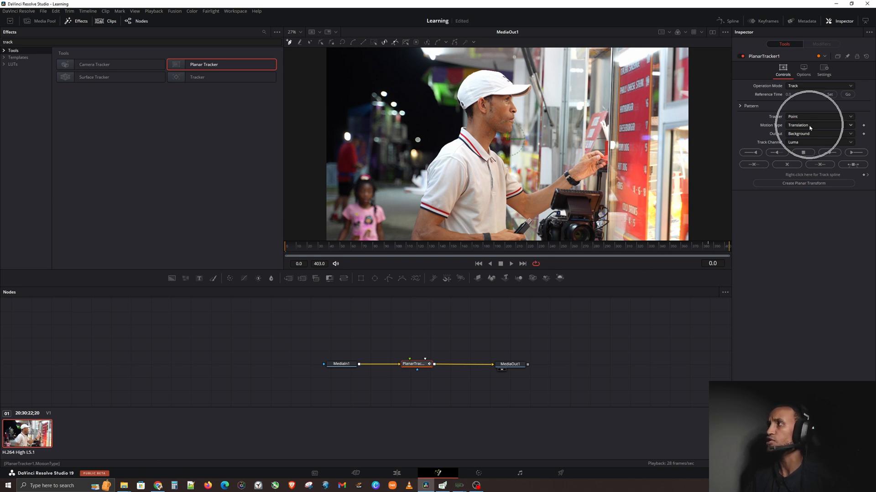
{"action": "left_click", "coordinate": [803, 133]}
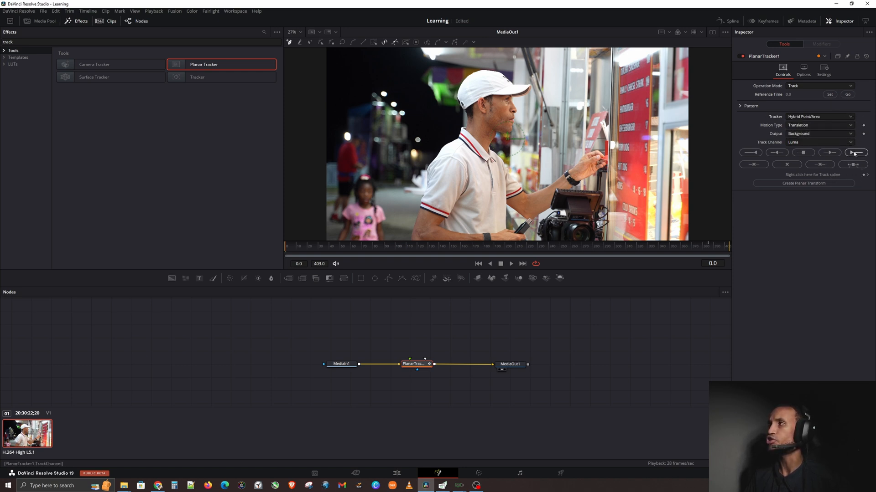
- Try to track forward from frame 0 without a pattern polygon
{"action": "left_click", "coordinate": [855, 153]}
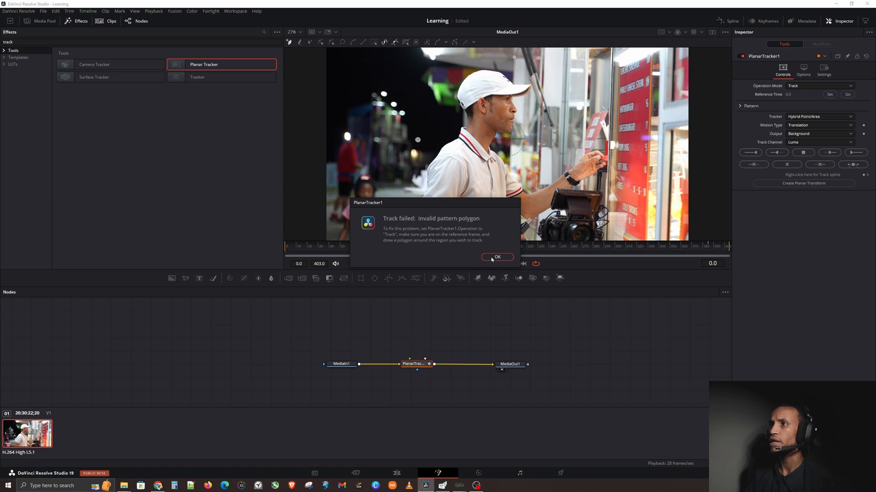
{"action": "left_click", "coordinate": [497, 257]}
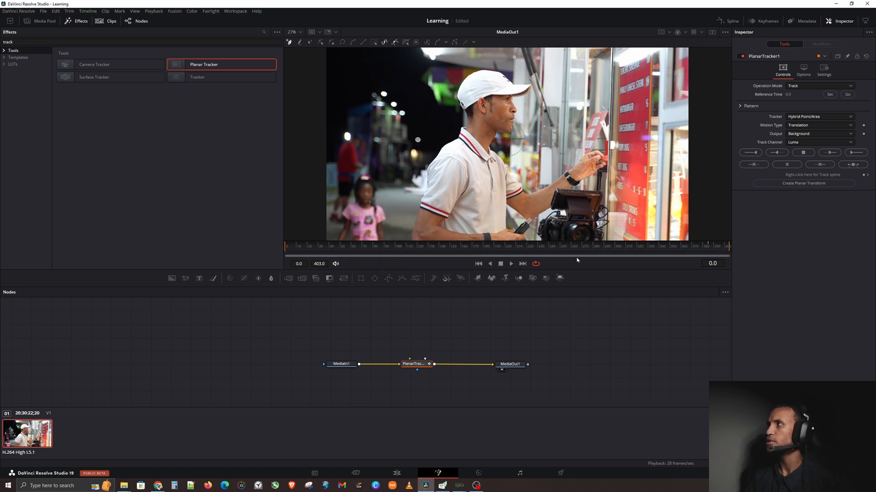
{"action": "left_click", "coordinate": [857, 153]}
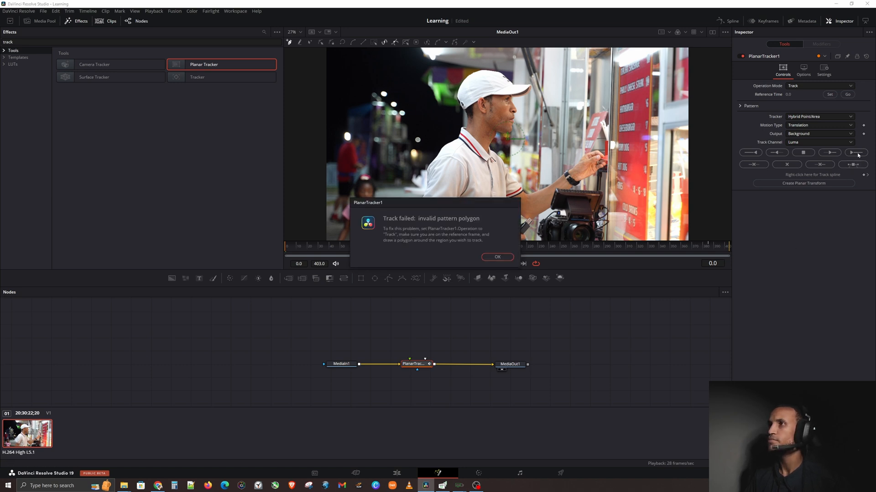
{"action": "left_click", "coordinate": [498, 258]}
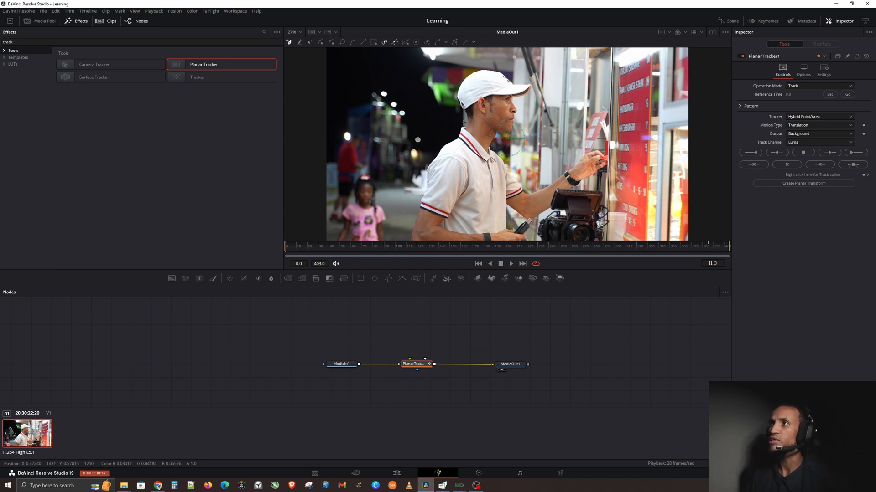
- Draw a closed polygon around the man's head and cap at frame 0 and track it forward to the clip's end
{"action": "left_click", "coordinate": [465, 123]}
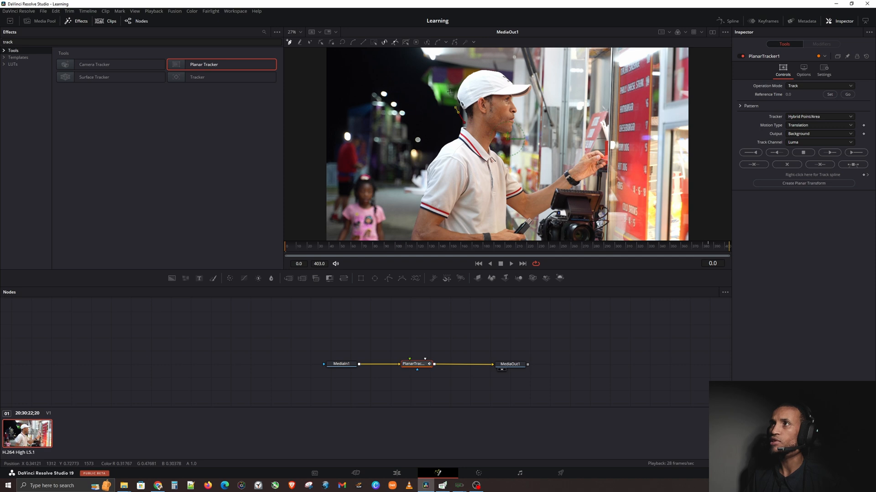
{"action": "left_click", "coordinate": [450, 92]}
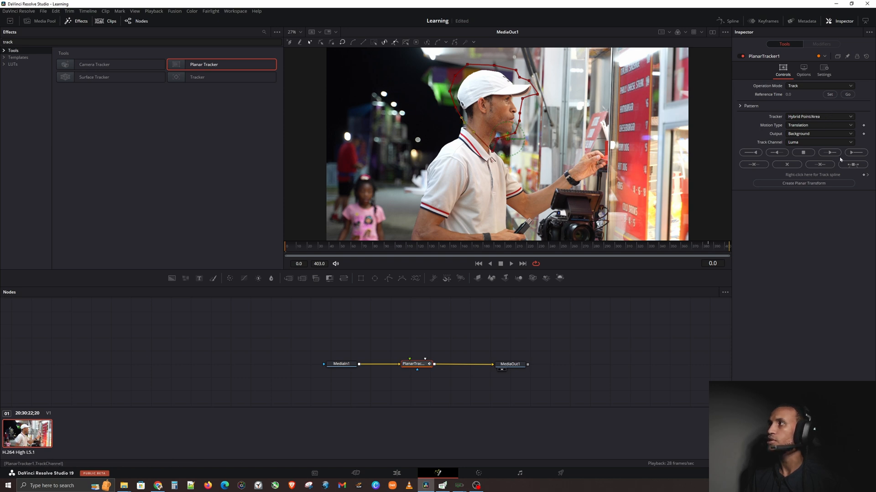
{"action": "left_click", "coordinate": [856, 152]}
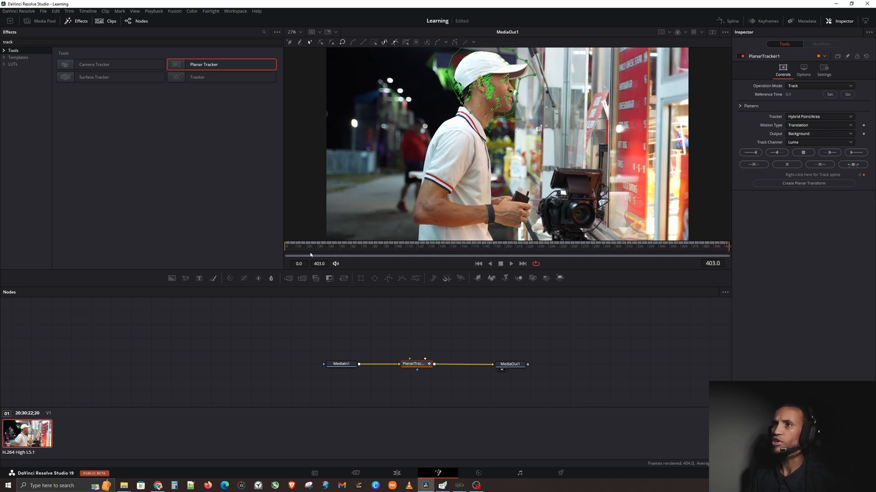
- Play back the clip to check how the Translation track follows the head
{"action": "key", "text": "space"}
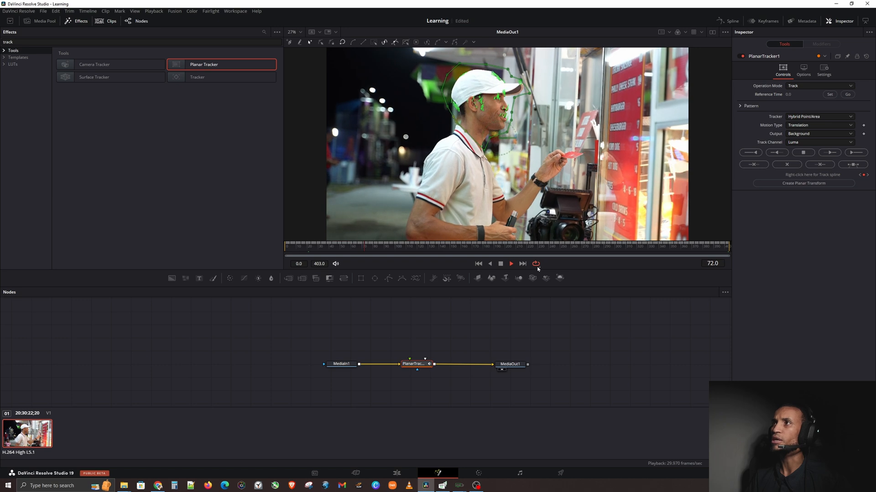
{"action": "key", "text": "space"}
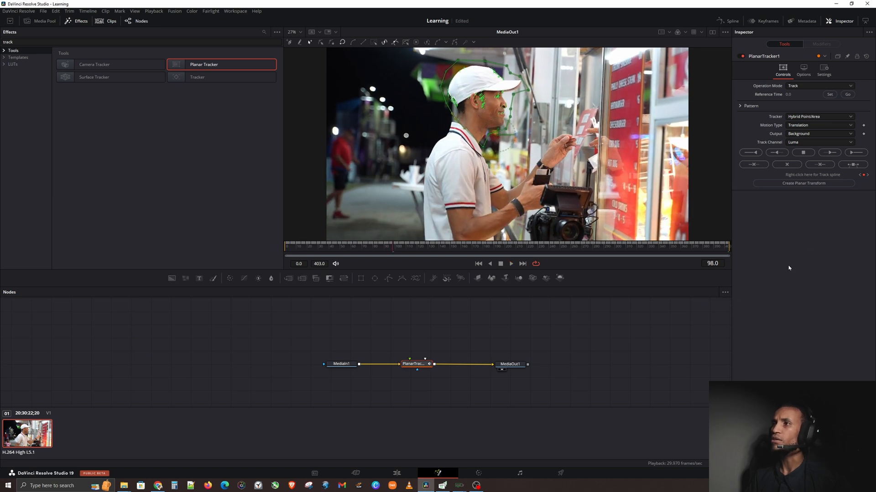